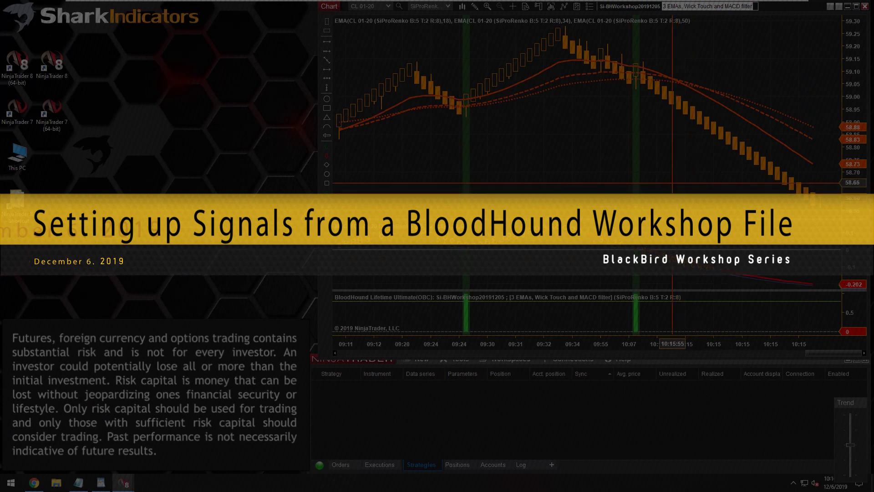
Scroll through the CL 01-20 Renko chart's history to review past BloodHound signals, then open its context menu
{"action": "scroll", "coordinate": [672, 182], "scroll_direction": "left", "scroll_amount": 10}
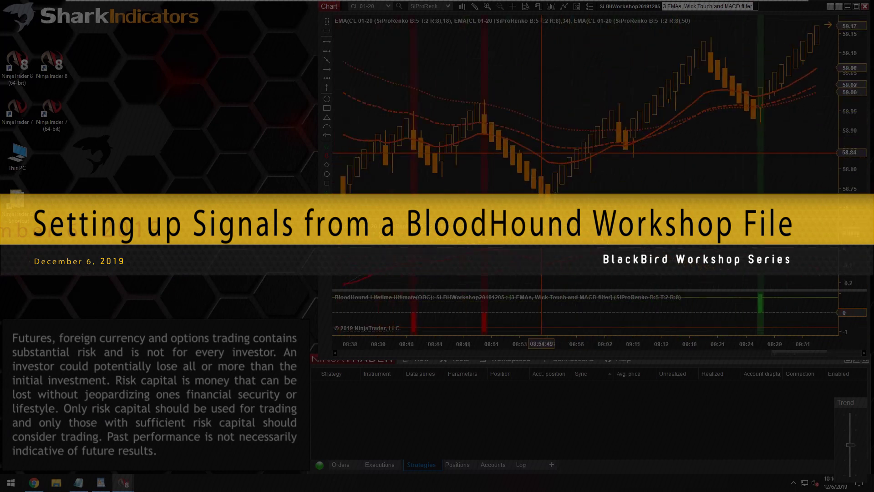
{"action": "scroll", "coordinate": [541, 152], "scroll_direction": "left", "scroll_amount": 8}
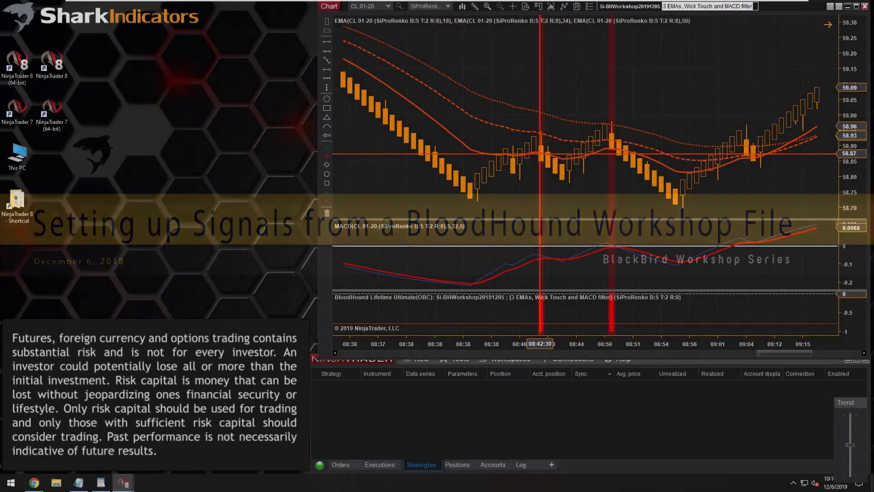
{"action": "scroll", "coordinate": [540, 154], "scroll_direction": "left", "scroll_amount": 10}
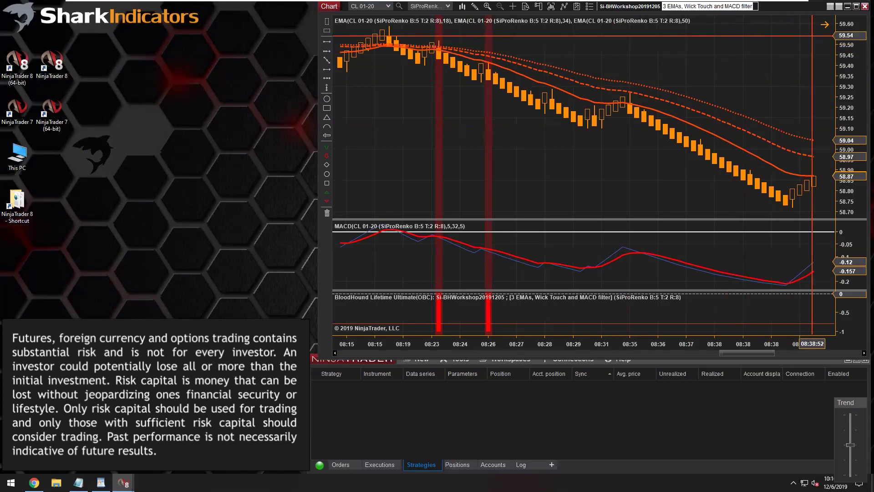
{"action": "scroll", "coordinate": [812, 35], "scroll_direction": "down", "scroll_amount": 15}
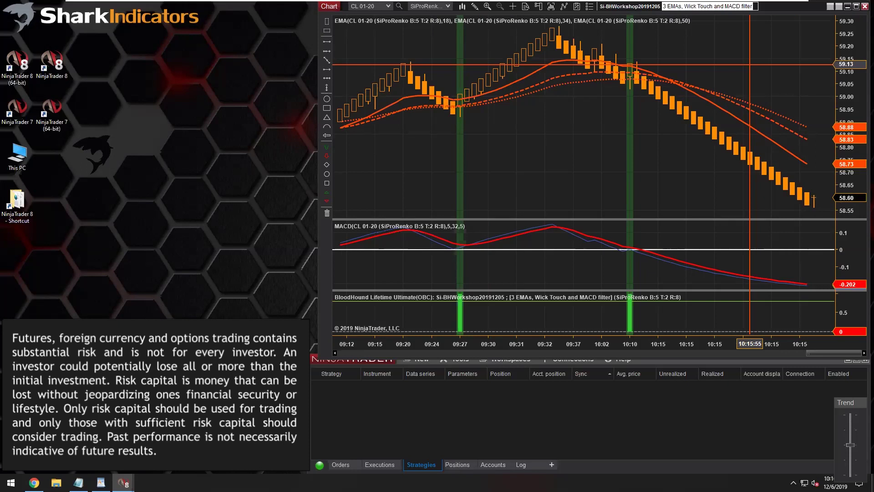
{"action": "right_click", "coordinate": [520, 148]}
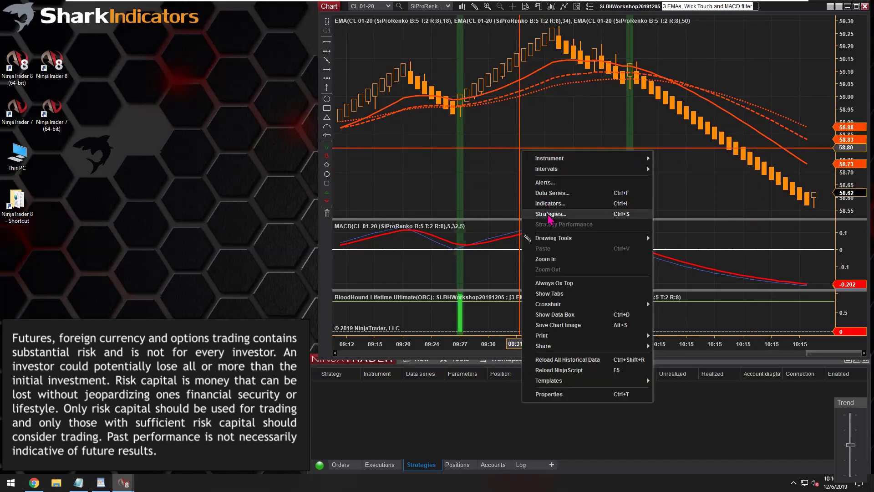
Add the SharkIndicators SiBlackBird strategy to the CL chart and enable it on Sim101
{"action": "left_click", "coordinate": [550, 214]}
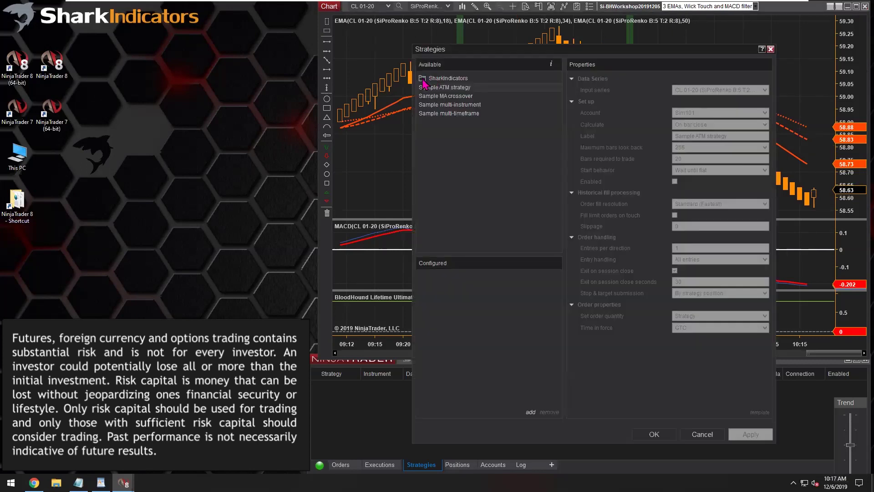
{"action": "left_click", "coordinate": [423, 80]}
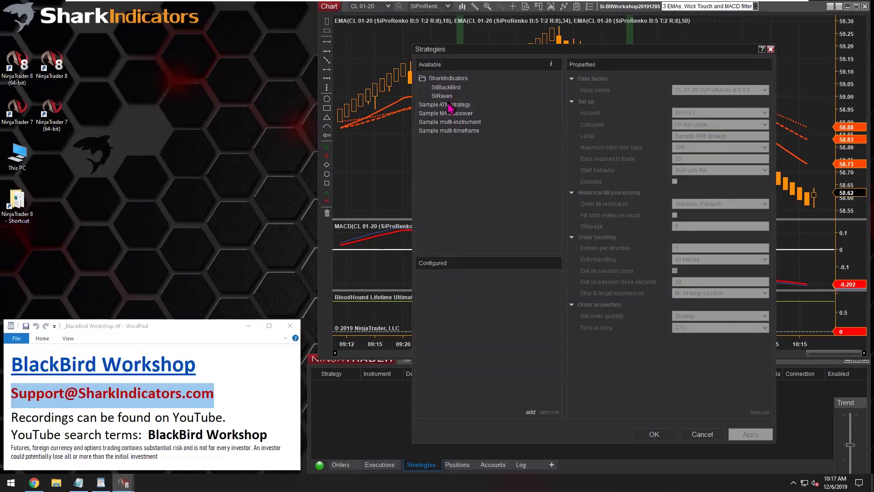
{"action": "double_click", "coordinate": [444, 89]}
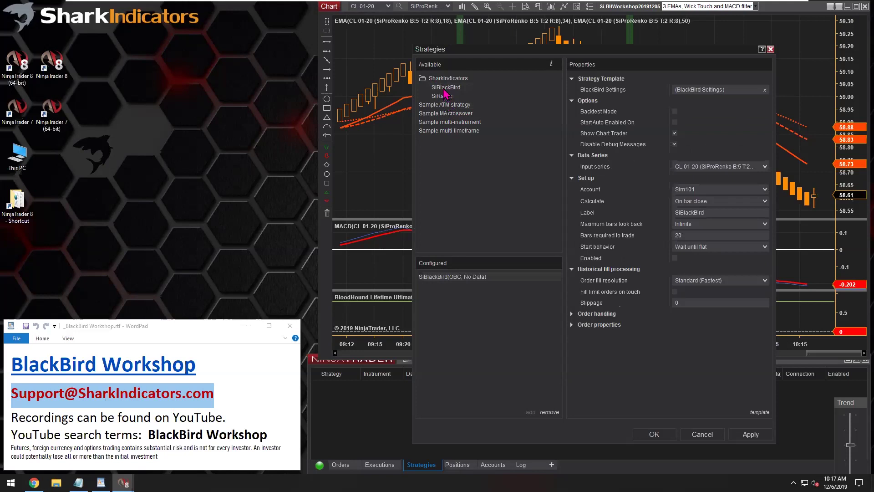
{"action": "left_click_drag", "start_coordinate": [573, 99], "coordinate": [492, 82]}
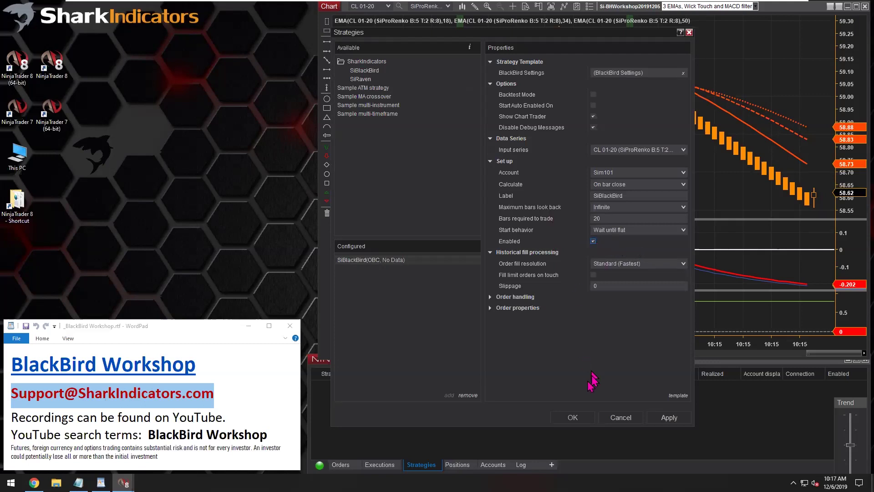
{"action": "left_click", "coordinate": [571, 417]}
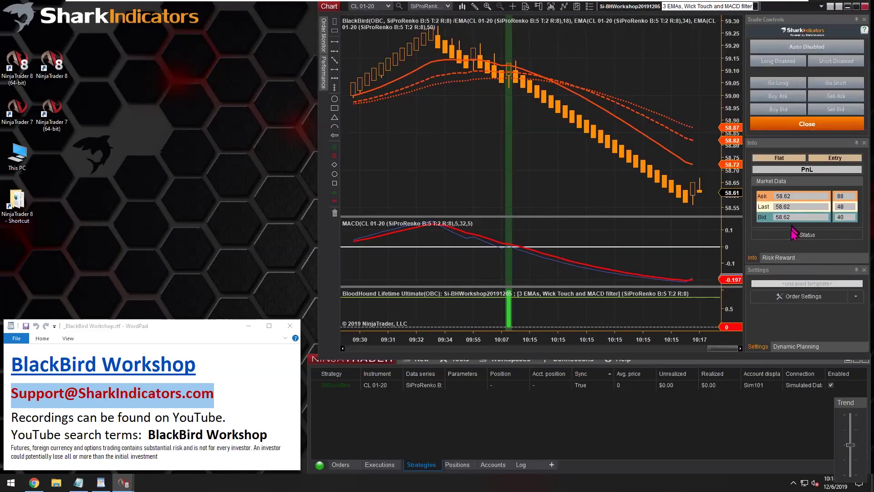
Open BlackBird's Order Settings and list the BloodHound and indicator-based signal types
{"action": "left_click", "coordinate": [799, 299]}
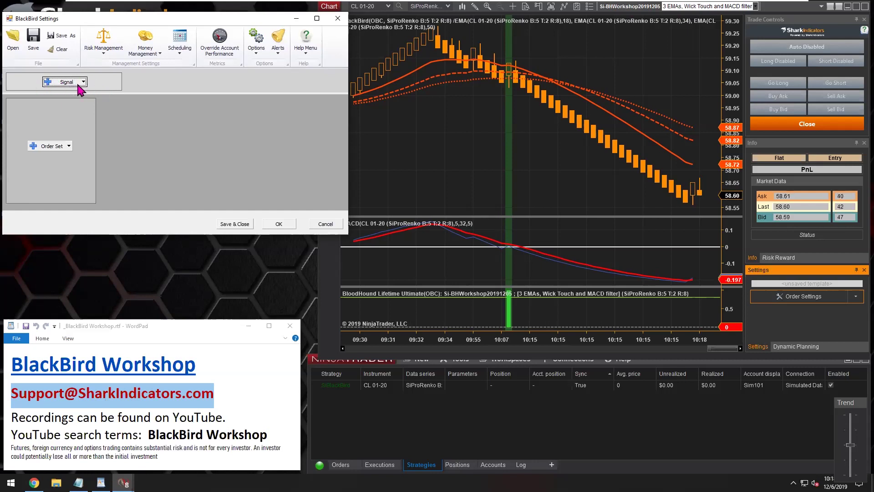
{"action": "left_click", "coordinate": [83, 83]}
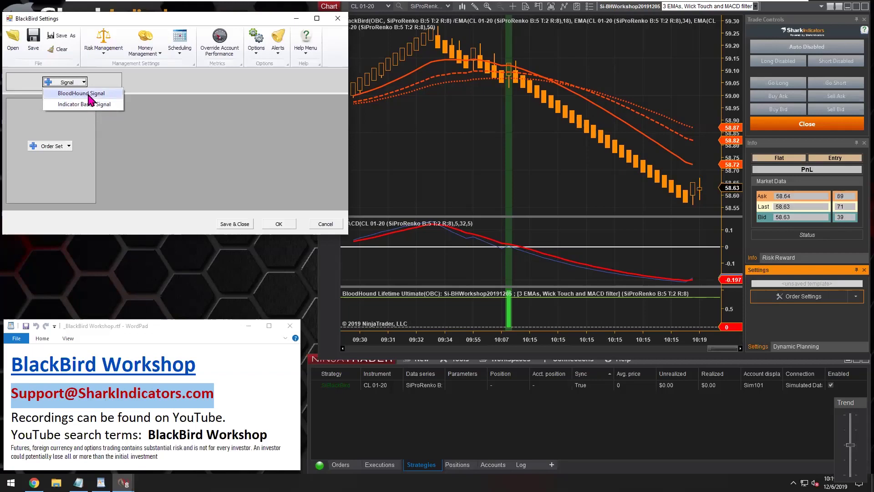
Add a BloodHound Signal and open its properties at the Template File field
{"action": "left_click", "coordinate": [89, 94]}
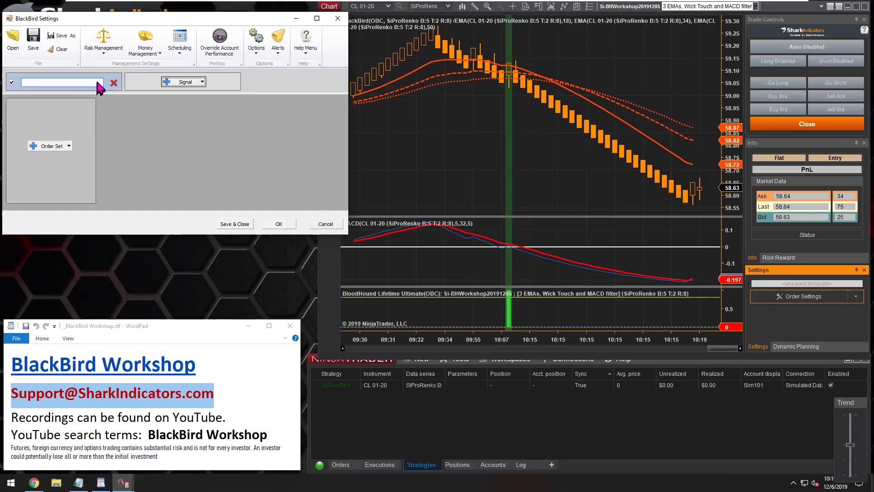
{"action": "left_click", "coordinate": [101, 86]}
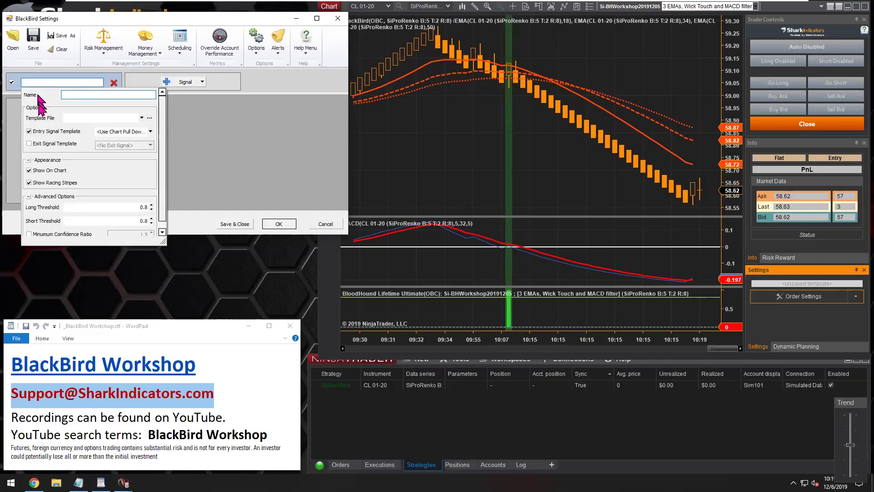
{"action": "left_click", "coordinate": [31, 118]}
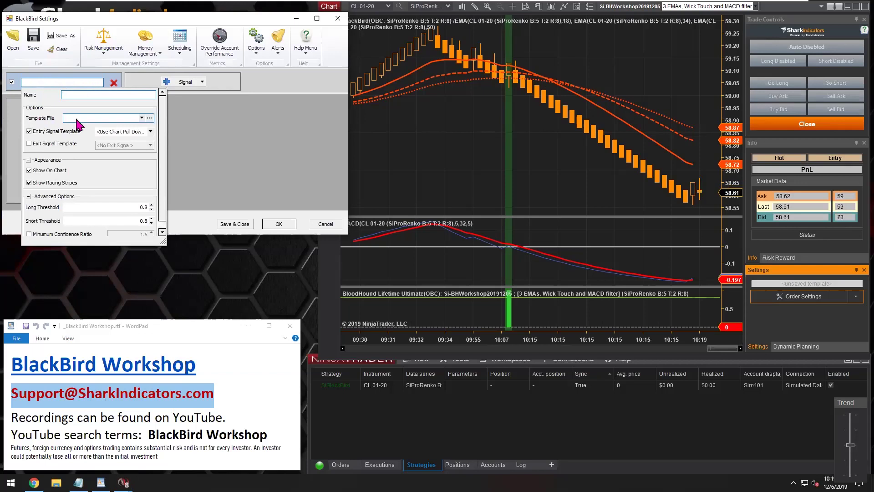
Load Si-BHWorkshop20191205.bht in the BloodHound template editor and show its Logic tab
{"action": "left_click", "coordinate": [149, 119]}
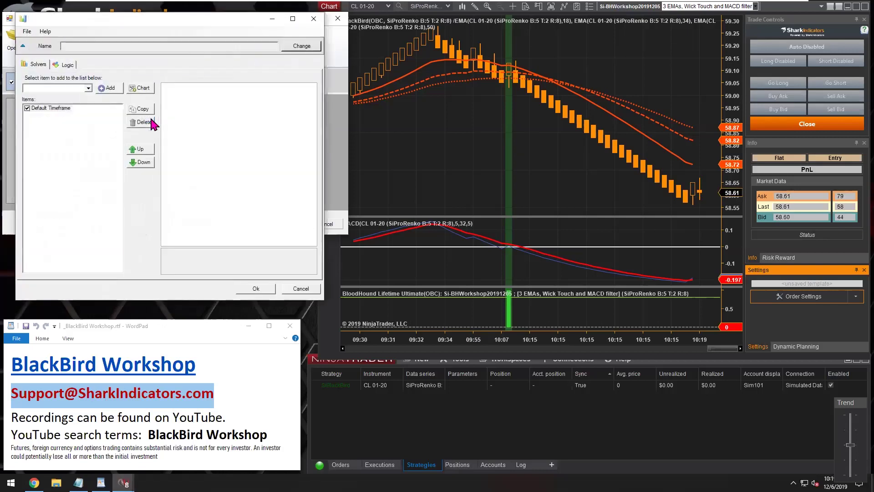
{"action": "left_click_drag", "start_coordinate": [97, 18], "coordinate": [185, 81]}
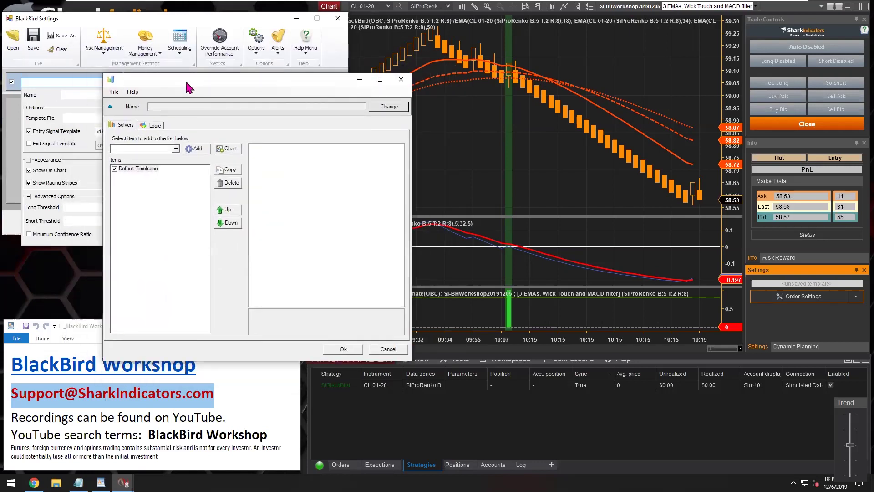
{"action": "left_click", "coordinate": [114, 92]}
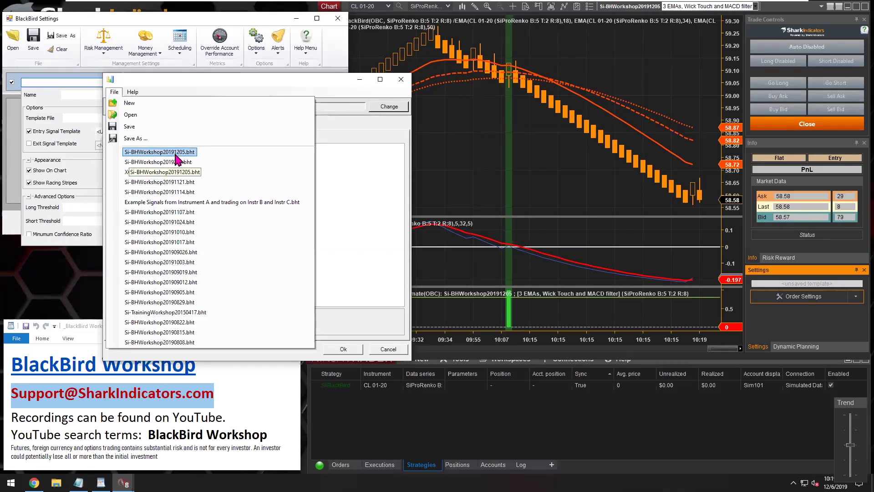
{"action": "left_click", "coordinate": [154, 153]}
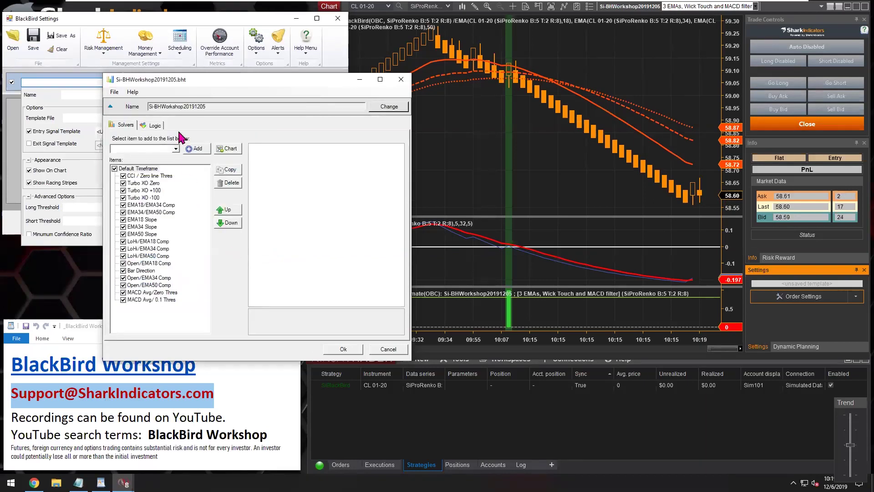
{"action": "left_click", "coordinate": [155, 125]}
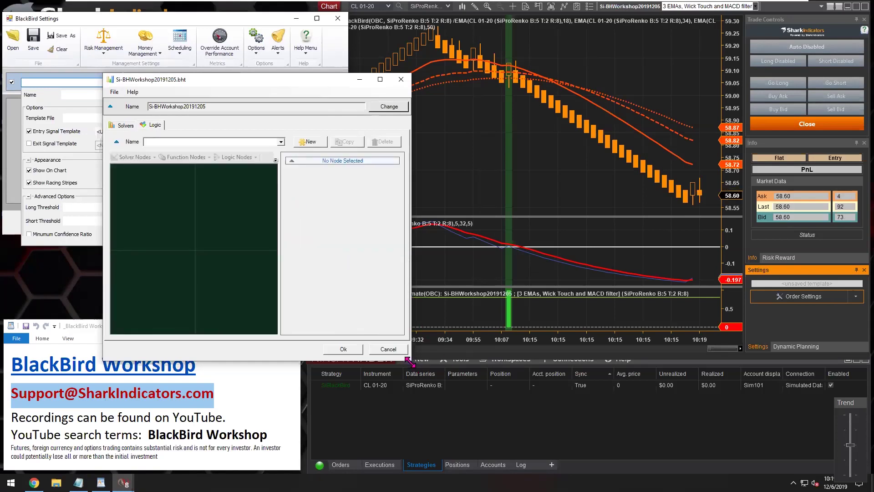
Enlarge the template editor and load the '3 EMAs, Wick Touch and MACD filter' logic set
{"action": "left_click_drag", "start_coordinate": [409, 361], "coordinate": [545, 426]}
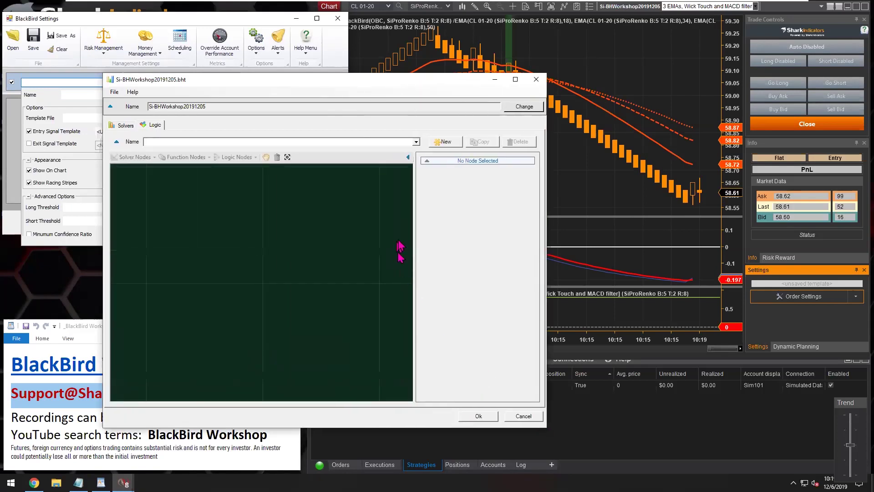
{"action": "left_click", "coordinate": [416, 142]}
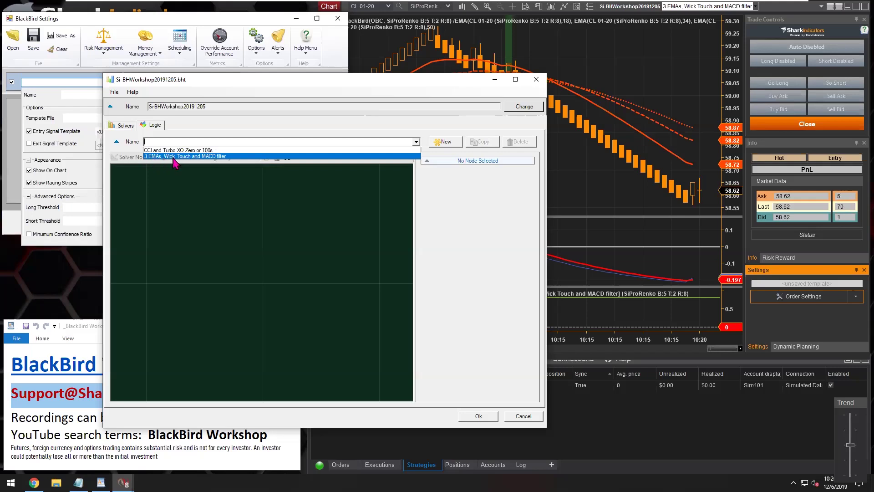
{"action": "left_click", "coordinate": [209, 161]}
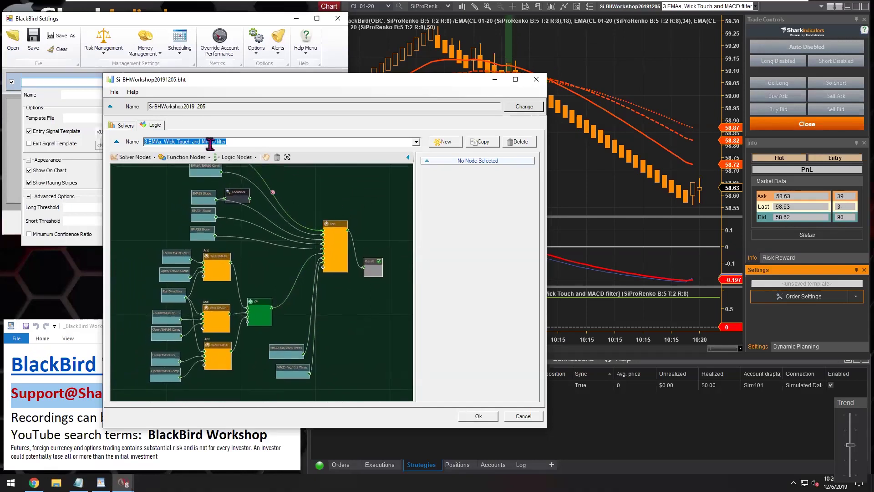
Reposition the Result node and connect the And node's output to it
{"action": "left_click", "coordinate": [337, 341]}
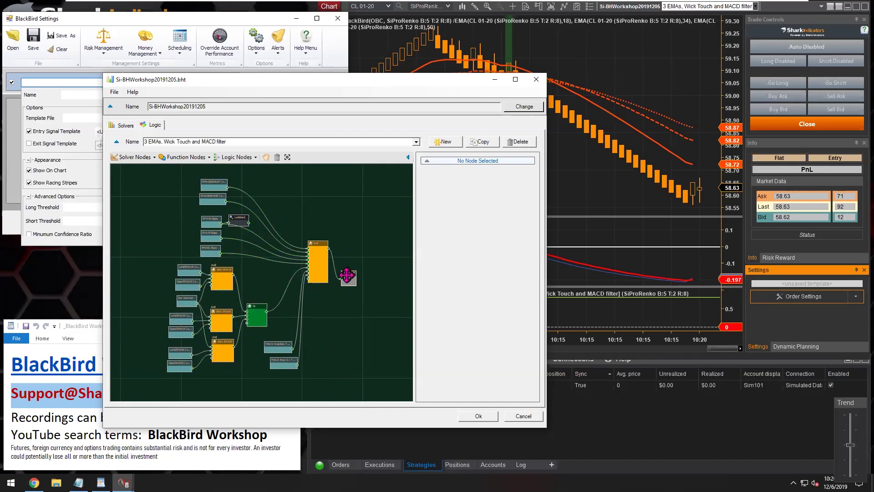
{"action": "left_click_drag", "start_coordinate": [346, 275], "coordinate": [346, 262]}
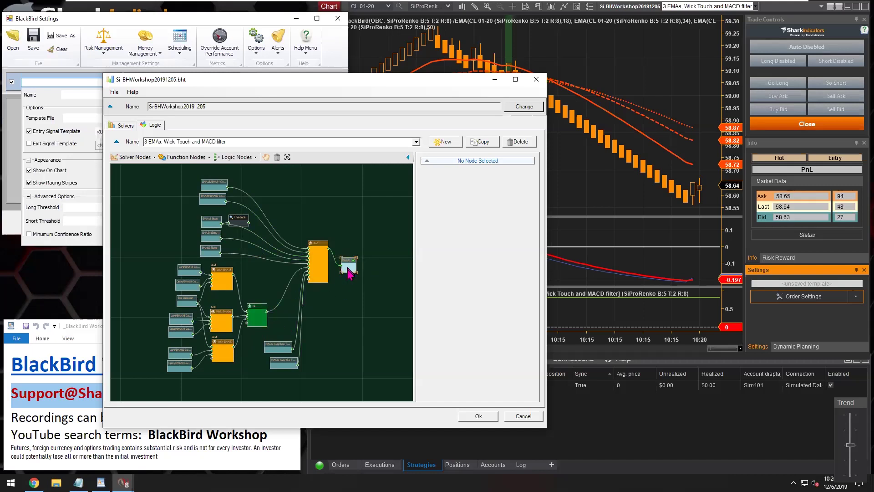
{"action": "left_click_drag", "start_coordinate": [348, 258], "coordinate": [347, 281]}
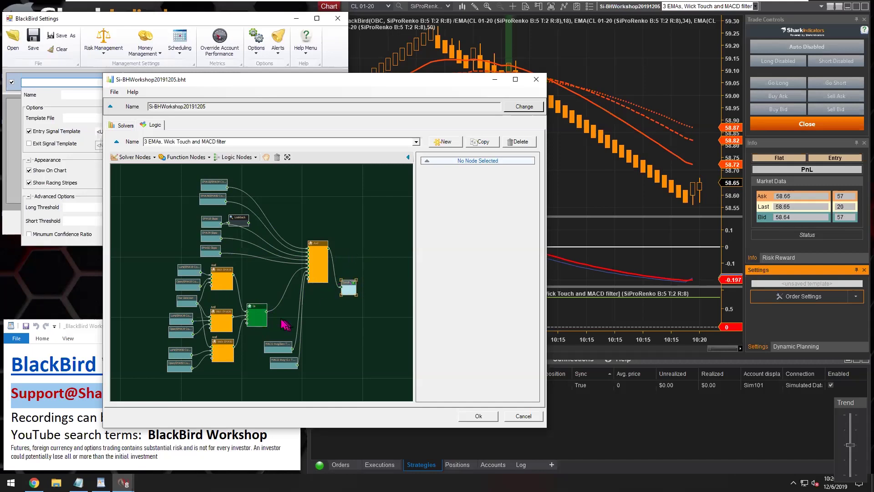
{"action": "left_click_drag", "start_coordinate": [268, 314], "coordinate": [345, 293]}
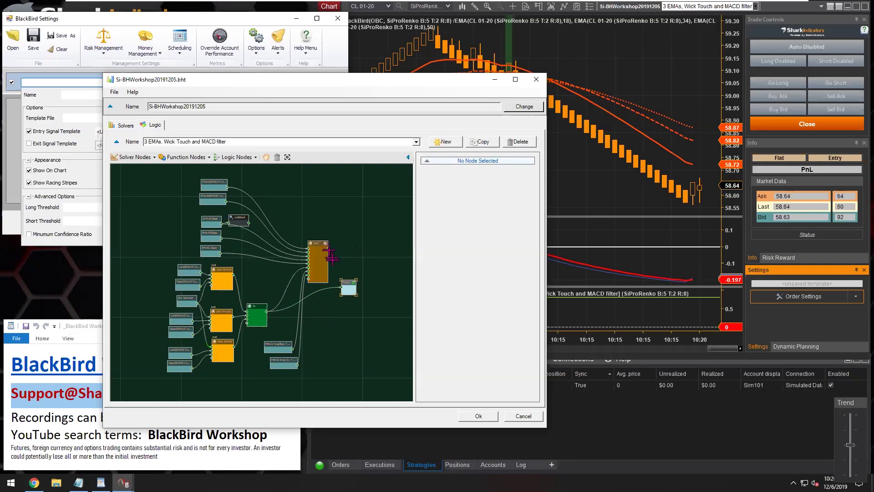
{"action": "left_click_drag", "start_coordinate": [329, 248], "coordinate": [344, 258]}
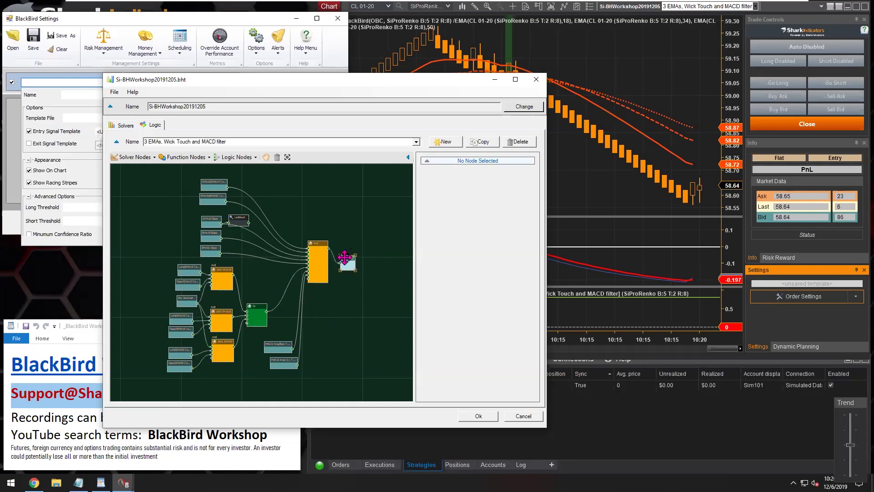
Zoom and pan to inspect the Lookback and lower logic nodes, then accept the template
{"action": "scroll", "coordinate": [269, 228], "scroll_direction": "up", "scroll_amount": 4}
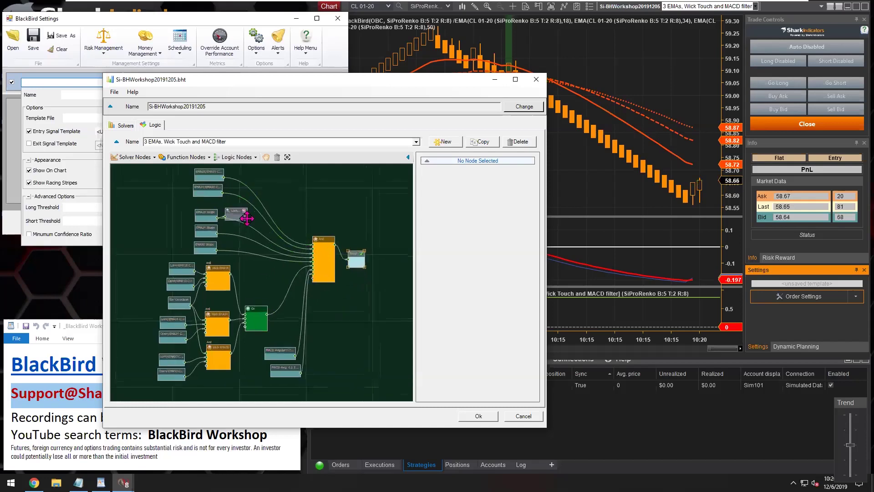
{"action": "scroll", "coordinate": [247, 265], "scroll_direction": "up", "scroll_amount": 5}
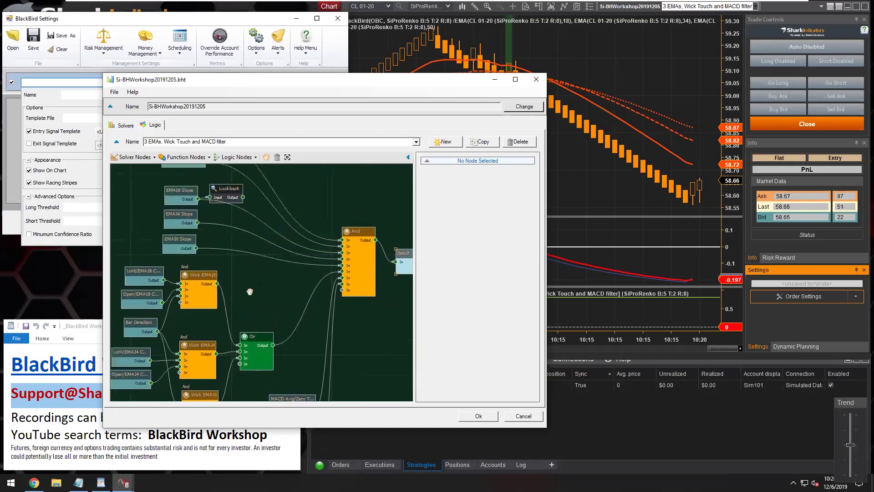
{"action": "left_click_drag", "start_coordinate": [226, 244], "coordinate": [224, 233]}
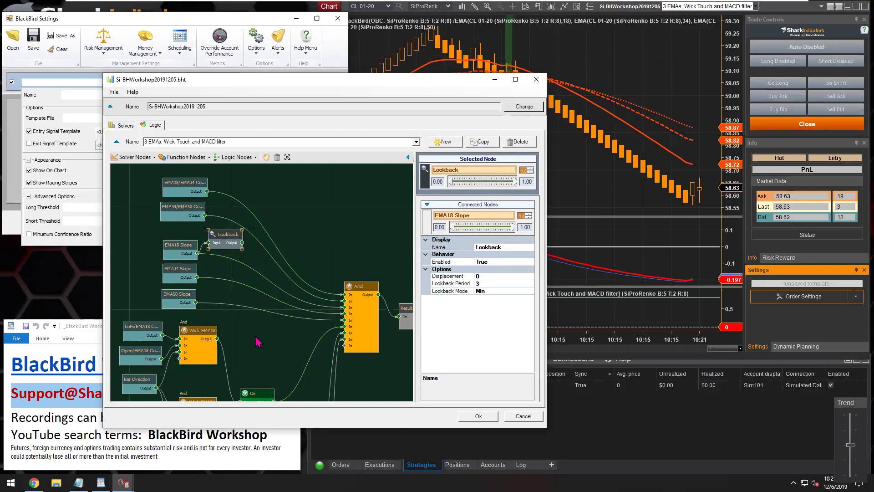
{"action": "scroll", "coordinate": [255, 337], "scroll_direction": "down", "scroll_amount": 3}
{"action": "scroll", "coordinate": [232, 243], "scroll_direction": "down", "scroll_amount": 2}
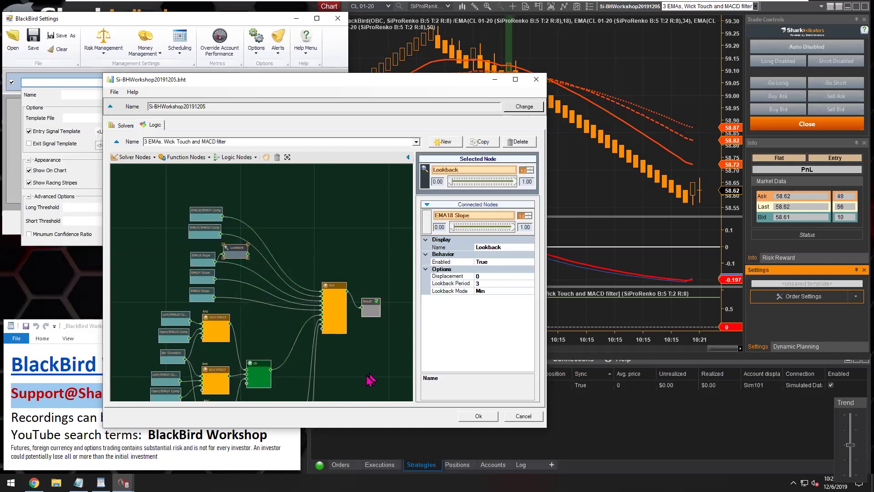
{"action": "left_click_drag", "start_coordinate": [364, 382], "coordinate": [351, 337]}
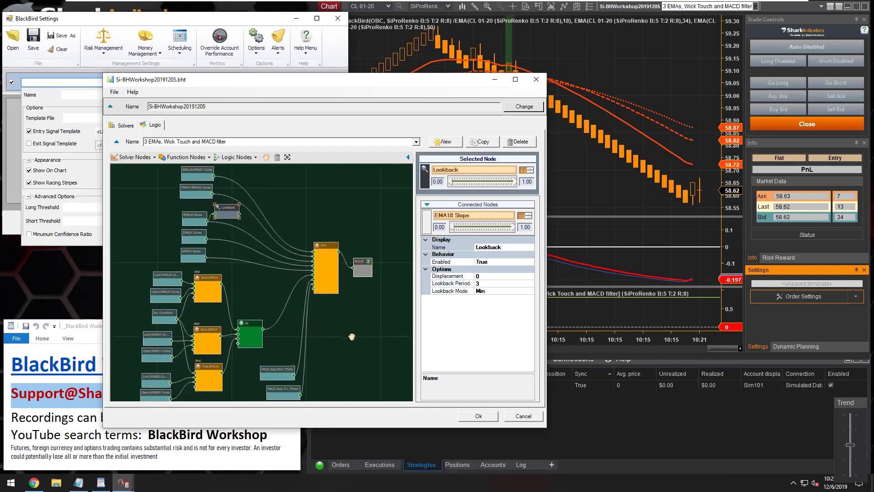
{"action": "scroll", "coordinate": [348, 237], "scroll_direction": "down", "scroll_amount": 1}
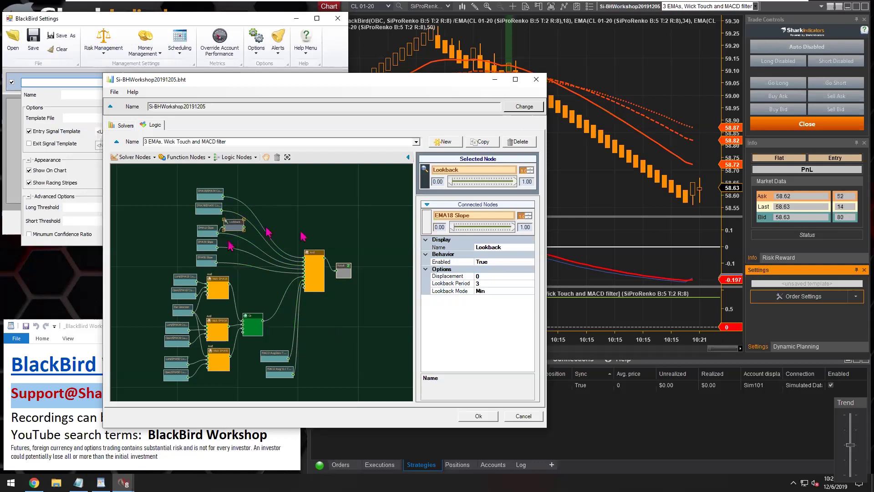
{"action": "left_click", "coordinate": [475, 415]}
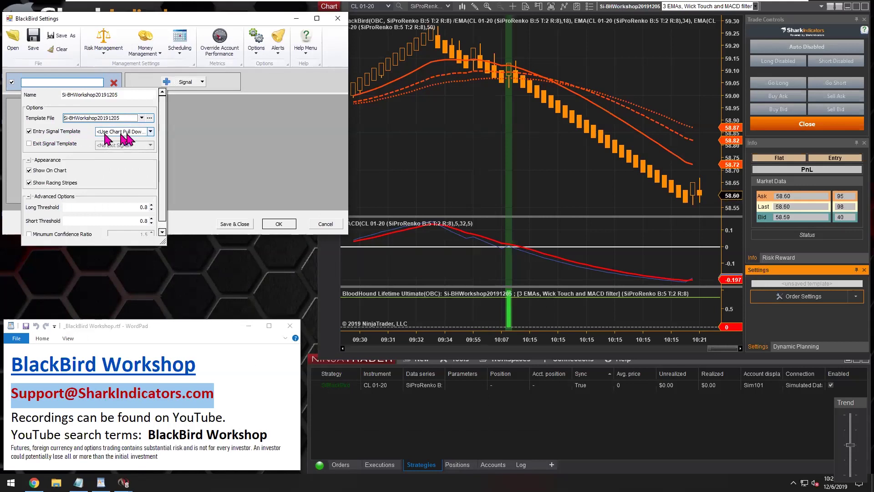
Set the entry signal template to '3 EMAs, Wick Touch and MACD filter' and tick Exit Signal Template
{"action": "left_click", "coordinate": [152, 132]}
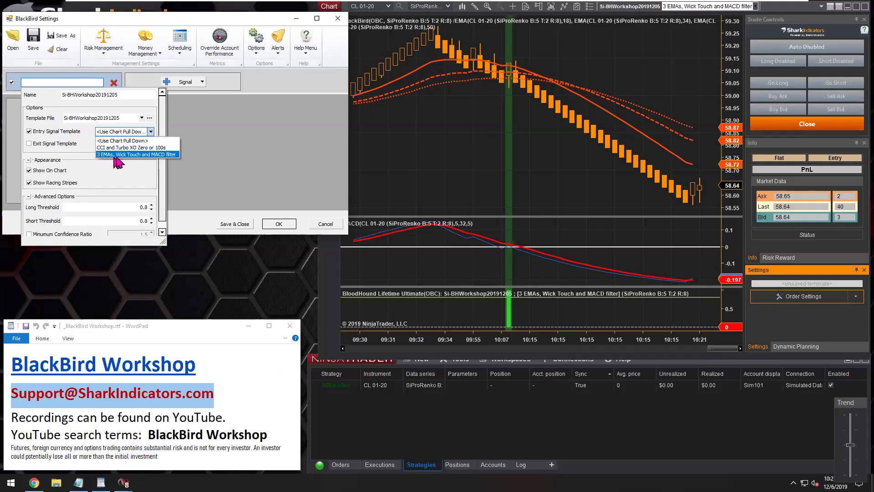
{"action": "left_click", "coordinate": [132, 154]}
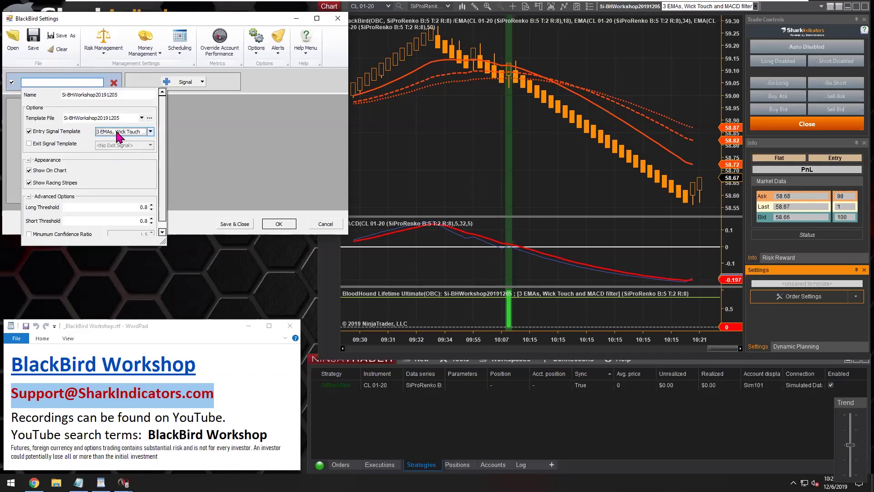
{"action": "left_click", "coordinate": [29, 144]}
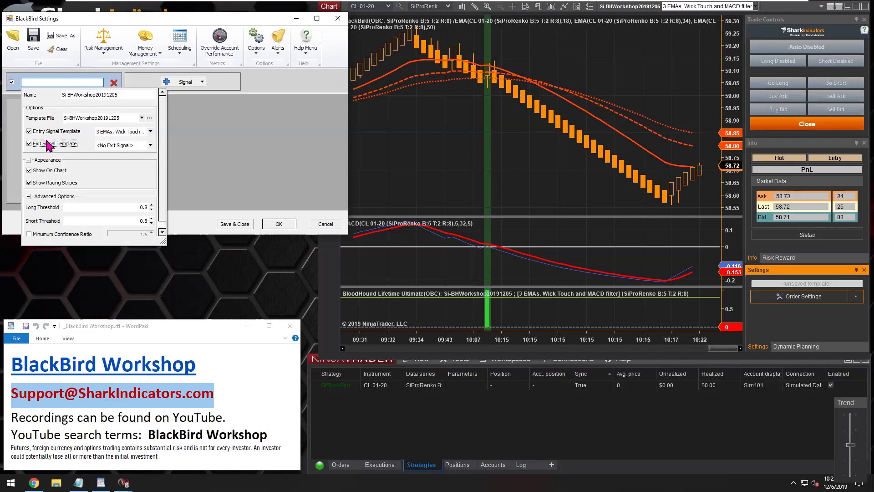
Untick the exit signal template, leave the entry template unchanged, and close the signal panel
{"action": "left_click", "coordinate": [150, 145]}
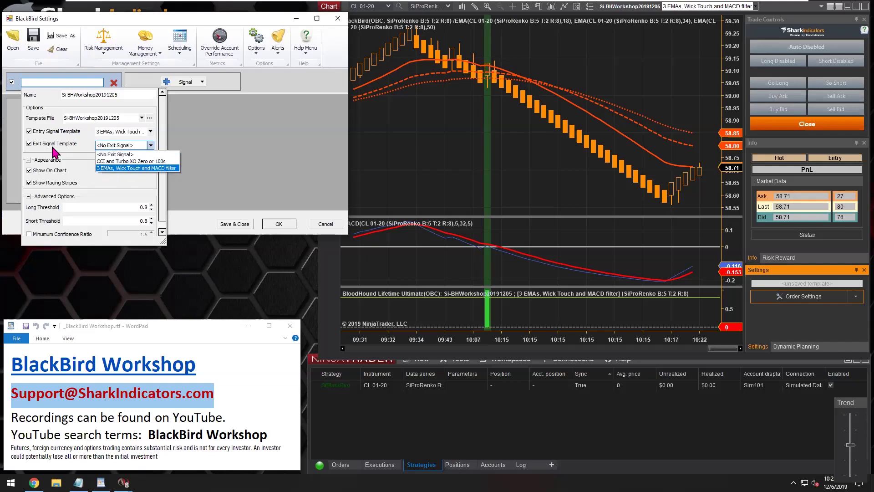
{"action": "left_click", "coordinate": [31, 144]}
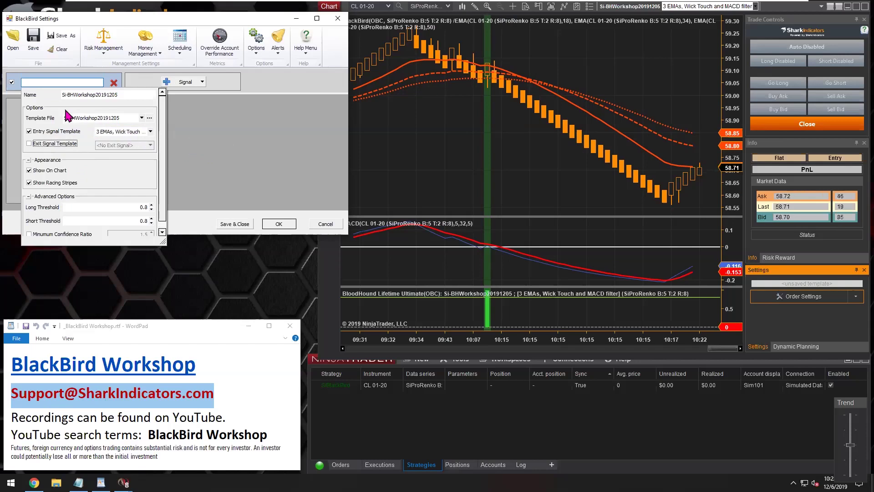
{"action": "left_click", "coordinate": [97, 118]}
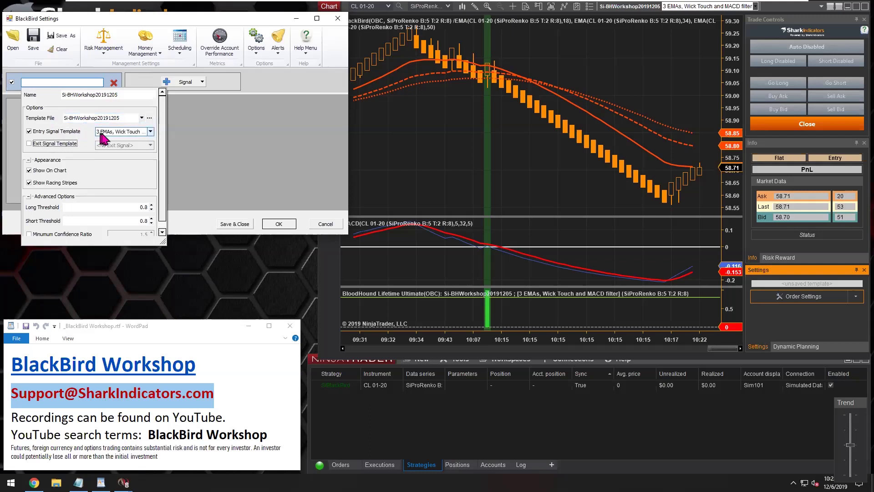
{"action": "left_click", "coordinate": [150, 132]}
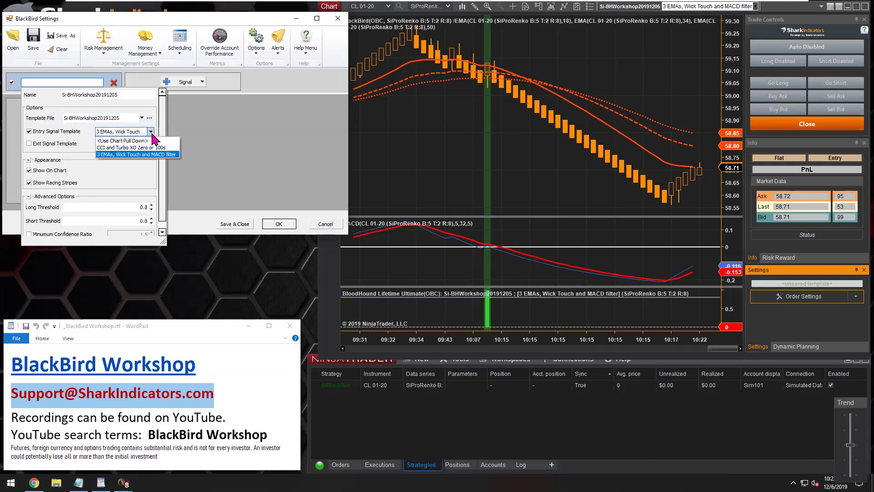
{"action": "left_click", "coordinate": [126, 147]}
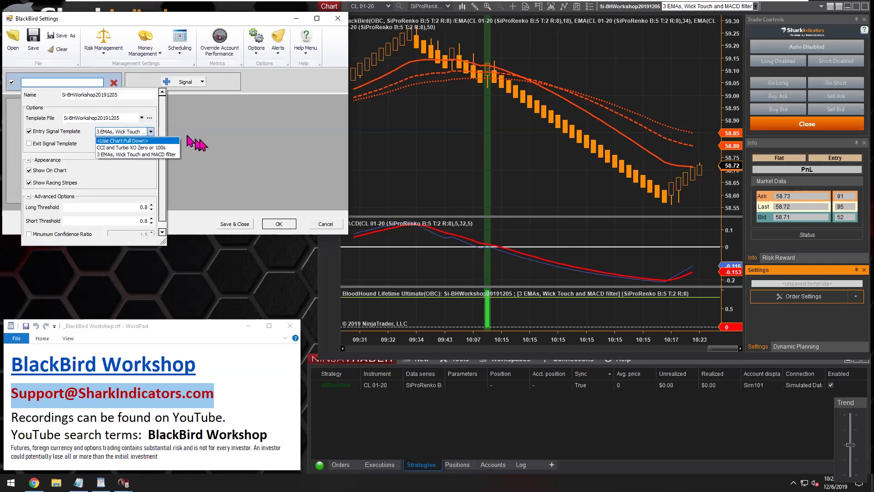
{"action": "left_click", "coordinate": [205, 137]}
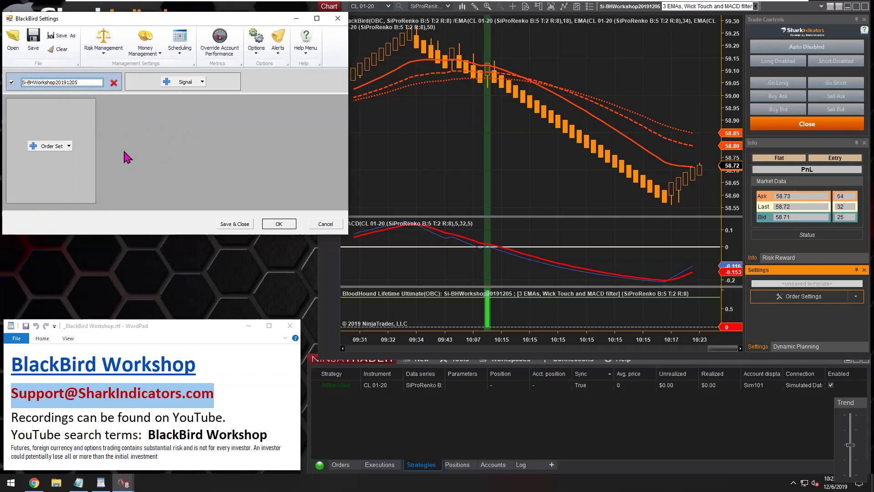
Add a Market Entry order set with a 2xATR profit target
{"action": "left_click", "coordinate": [68, 146]}
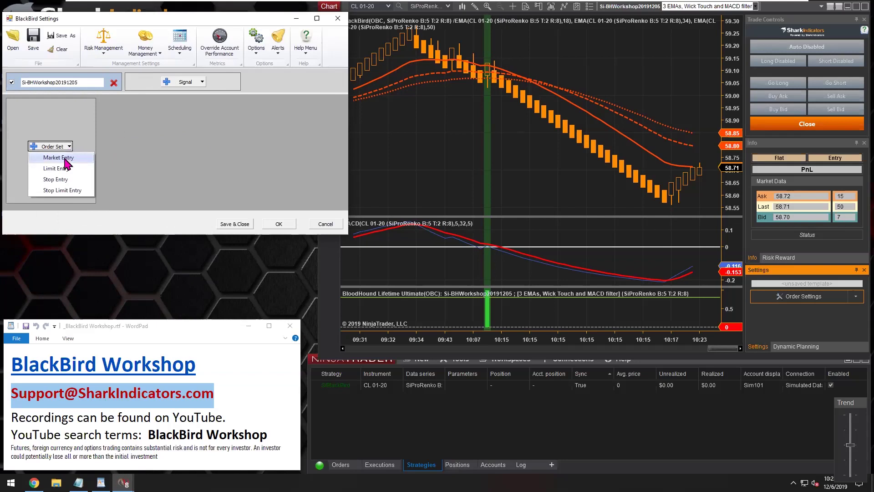
{"action": "left_click", "coordinate": [64, 158]}
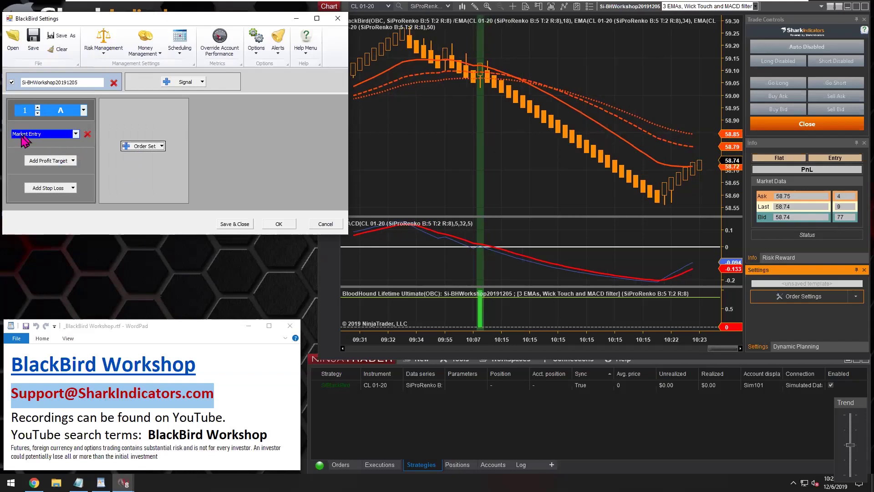
{"action": "left_click", "coordinate": [73, 162]}
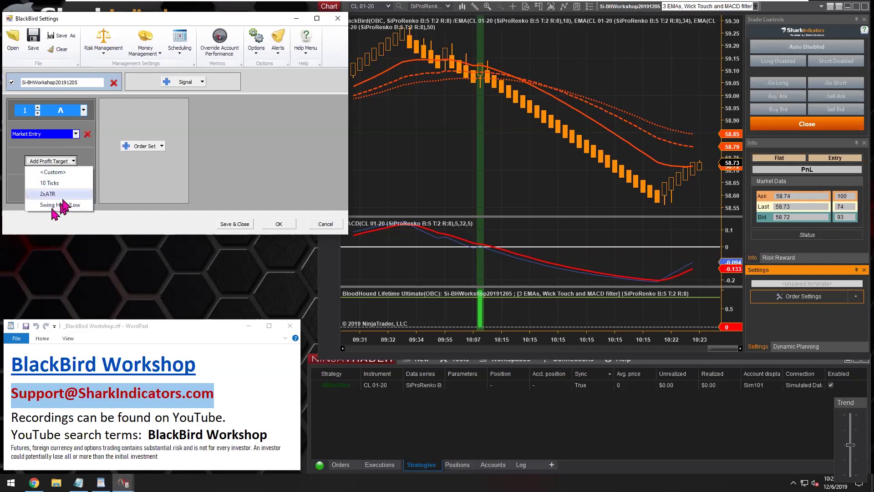
{"action": "left_click", "coordinate": [49, 195]}
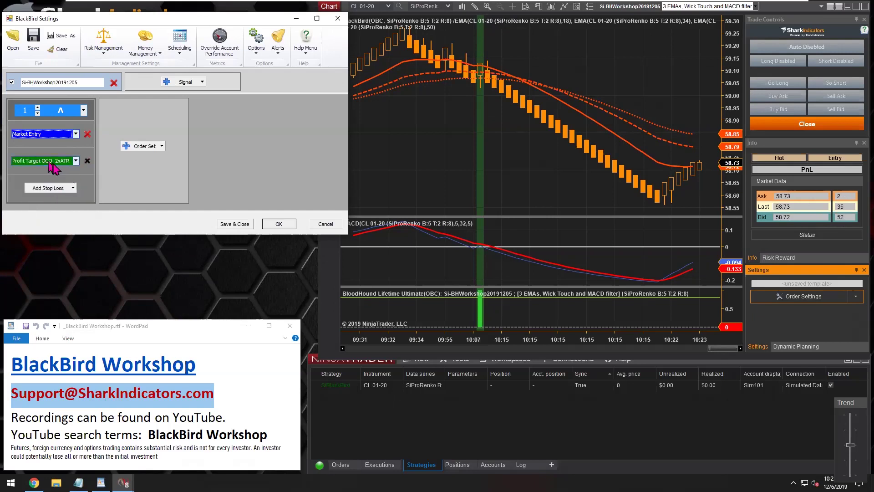
Add a trailing 1.5xATR stop loss to the order set
{"action": "left_click", "coordinate": [73, 188]}
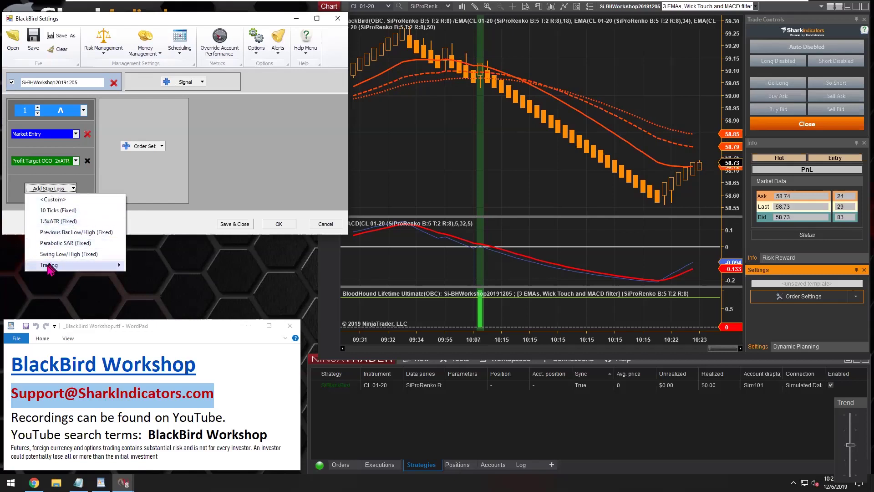
{"action": "mouse_move", "coordinate": [50, 269]}
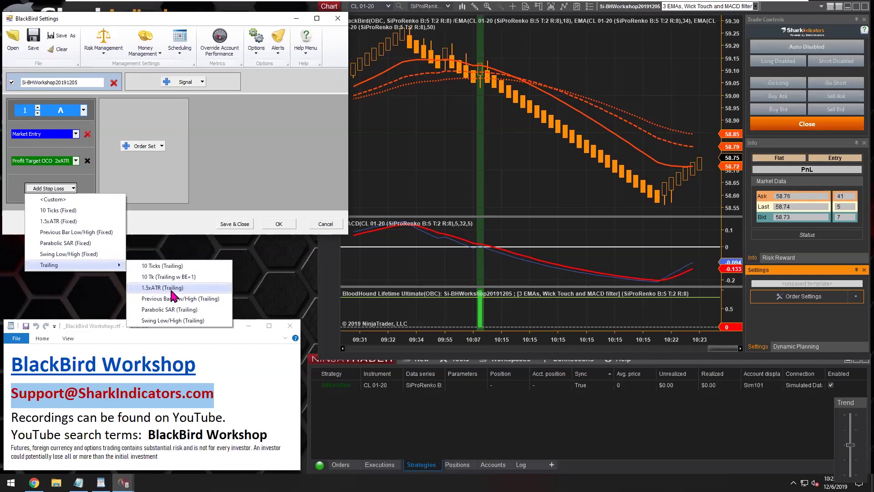
{"action": "left_click", "coordinate": [172, 291]}
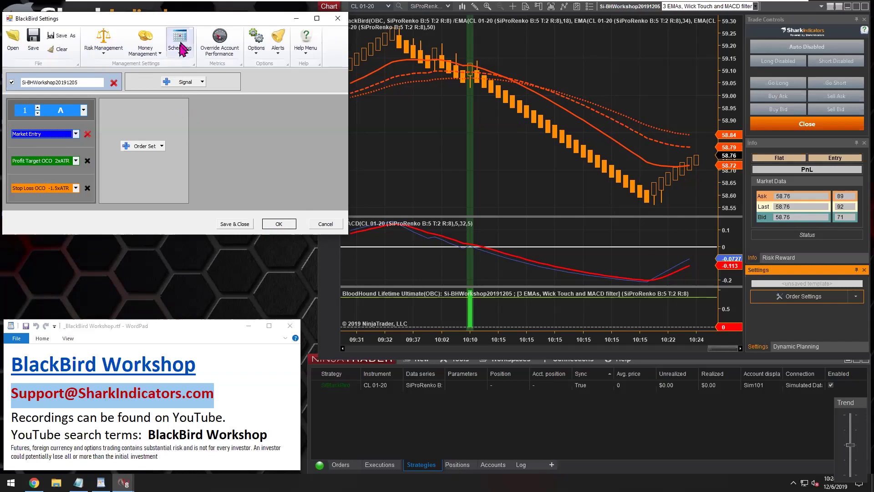
{"action": "left_click", "coordinate": [93, 83]}
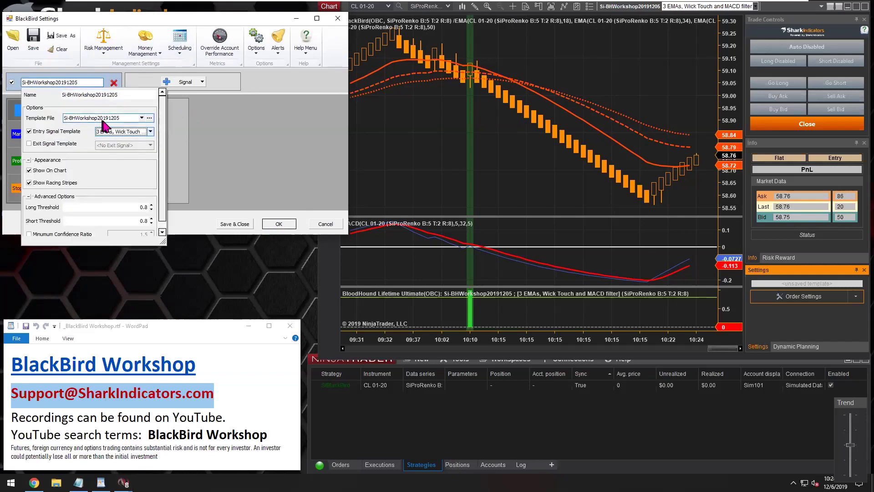
Verify the entry template is still '3 EMAs, Wick Touch and MACD filter', then show Scheduling settings
{"action": "left_click", "coordinate": [151, 132]}
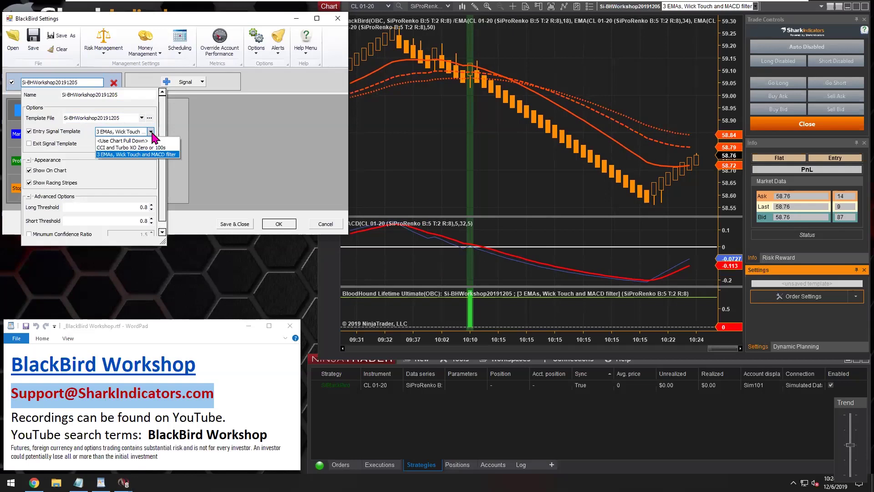
{"action": "left_click", "coordinate": [202, 127]}
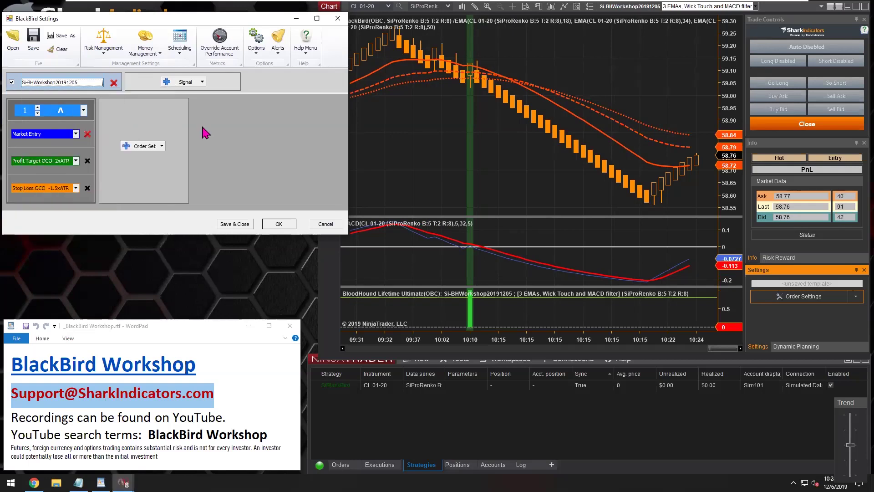
{"action": "left_click", "coordinate": [180, 43]}
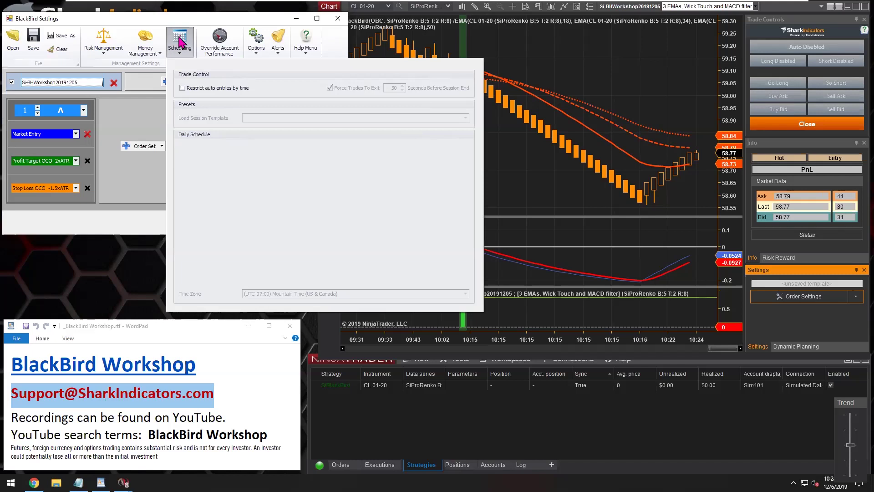
Turn on time-restricted auto entries using the US Equities RTH session, weekdays 9:30 AM–4:00 PM
{"action": "left_click", "coordinate": [182, 88]}
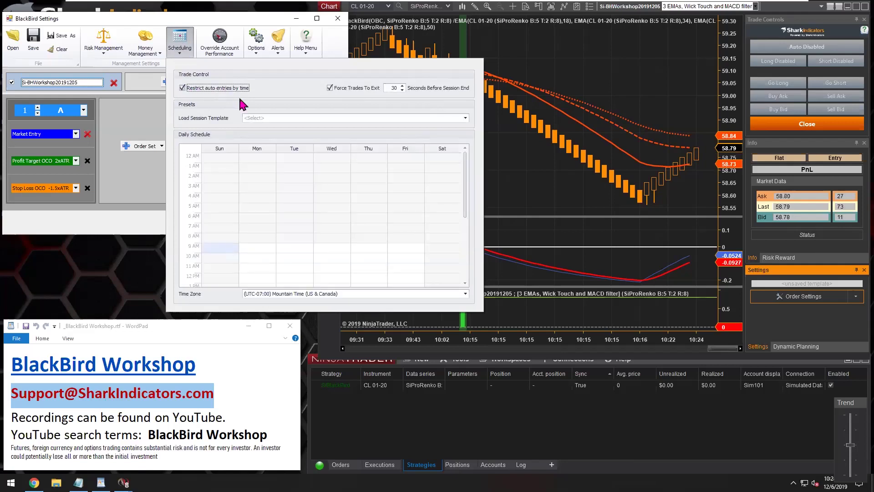
{"action": "left_click", "coordinate": [465, 118]}
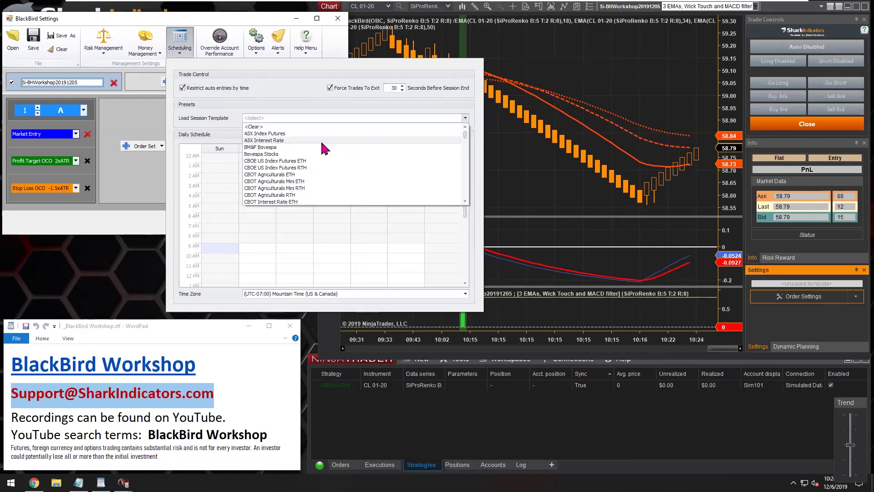
{"action": "scroll", "coordinate": [303, 175], "scroll_direction": "down", "scroll_amount": 8}
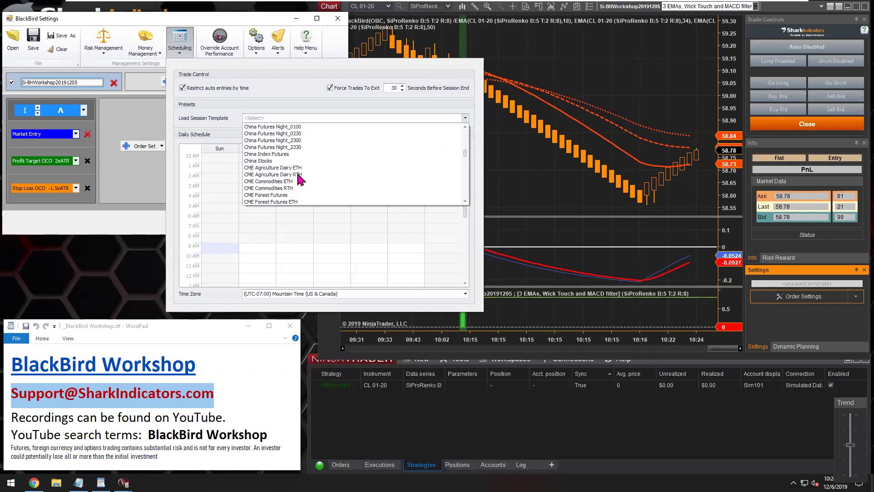
{"action": "scroll", "coordinate": [297, 174], "scroll_direction": "down", "scroll_amount": 15}
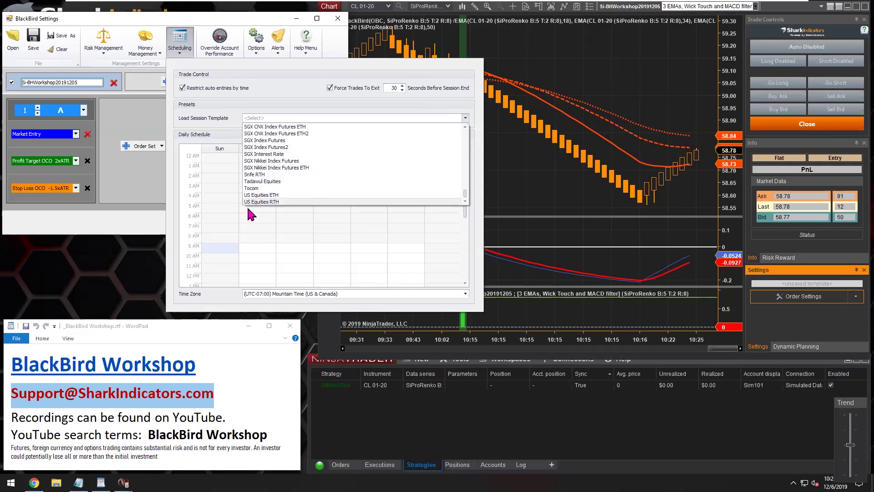
{"action": "left_click", "coordinate": [273, 202]}
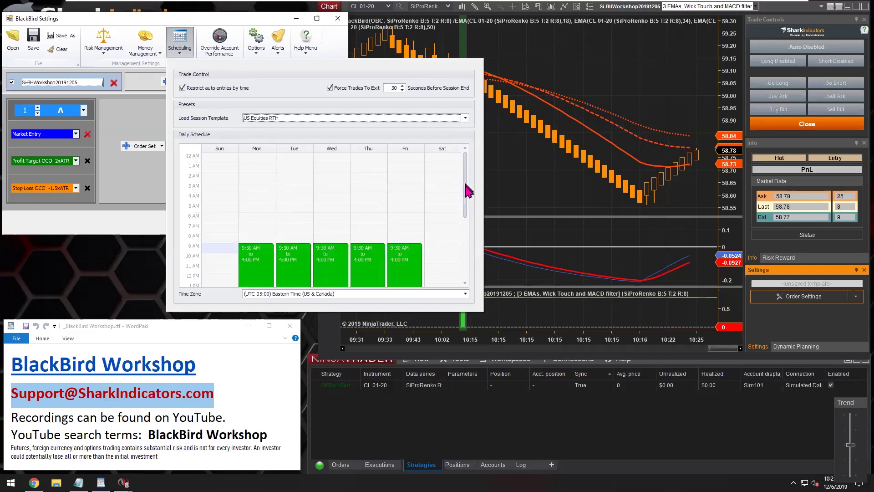
{"action": "left_click_drag", "start_coordinate": [466, 185], "coordinate": [465, 214]}
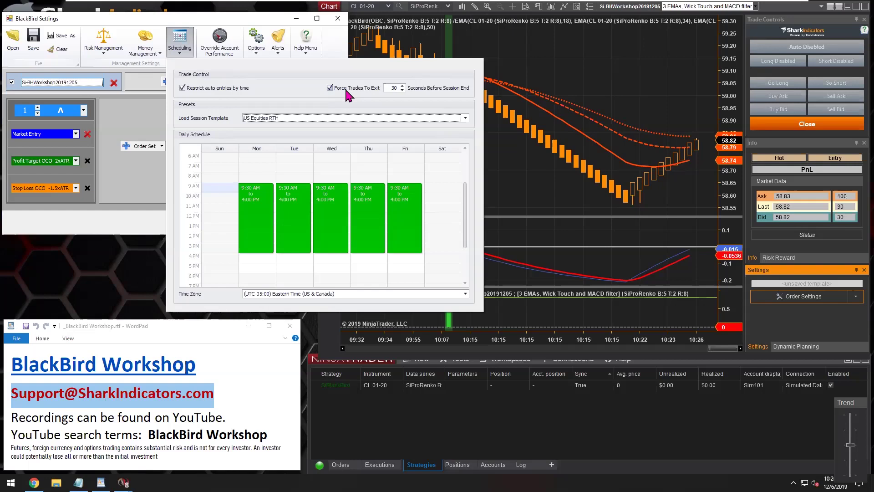
{"action": "left_click", "coordinate": [387, 88]}
Review the US Equities RTH 9:30 AM–4:00 PM schedule, then close the scheduling panel and move the settings window up
{"action": "left_click_drag", "start_coordinate": [388, 88], "coordinate": [416, 96]}
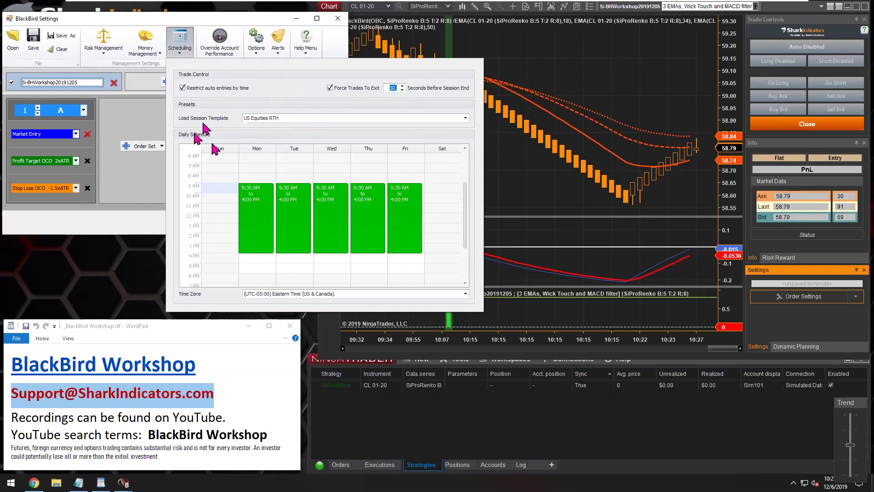
{"action": "left_click", "coordinate": [122, 212]}
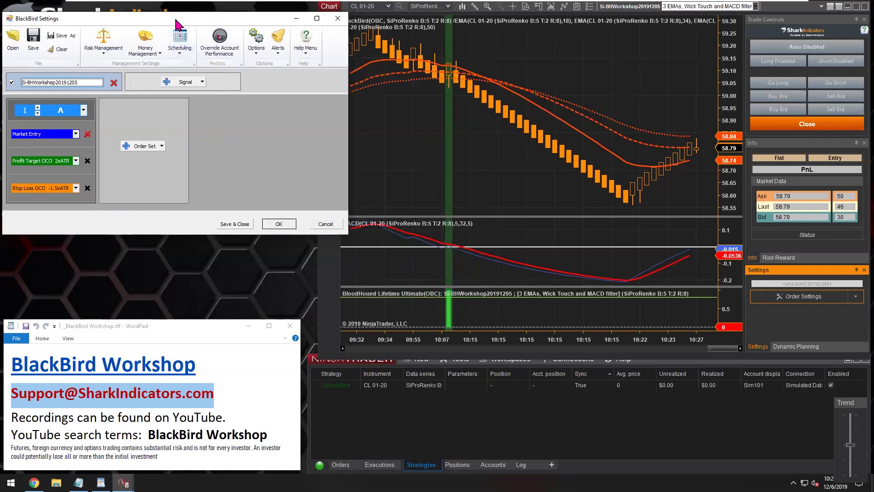
{"action": "left_click_drag", "start_coordinate": [176, 20], "coordinate": [178, 12]}
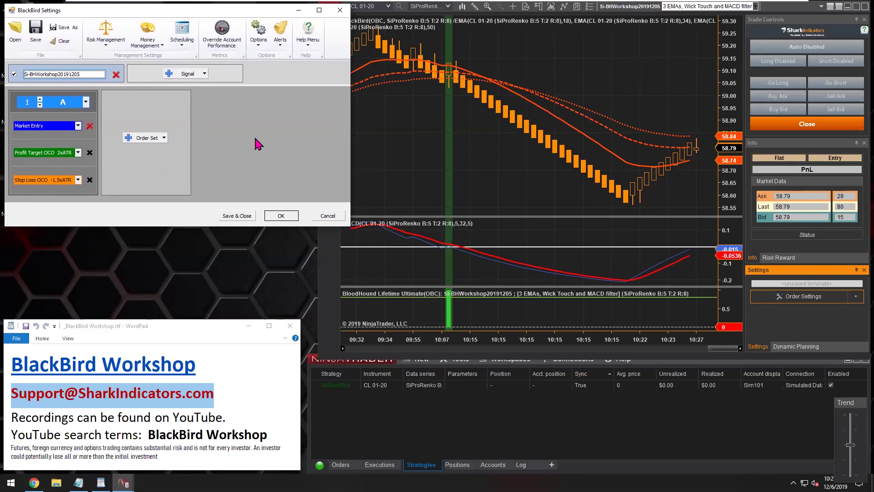
Save the settings as 'BB-TrainingWorkshop20191206 BHworkshop20191202-3EMAsystem TP 2xATR SL 1.5xATR trailing.bbs'
{"action": "left_click", "coordinate": [234, 218]}
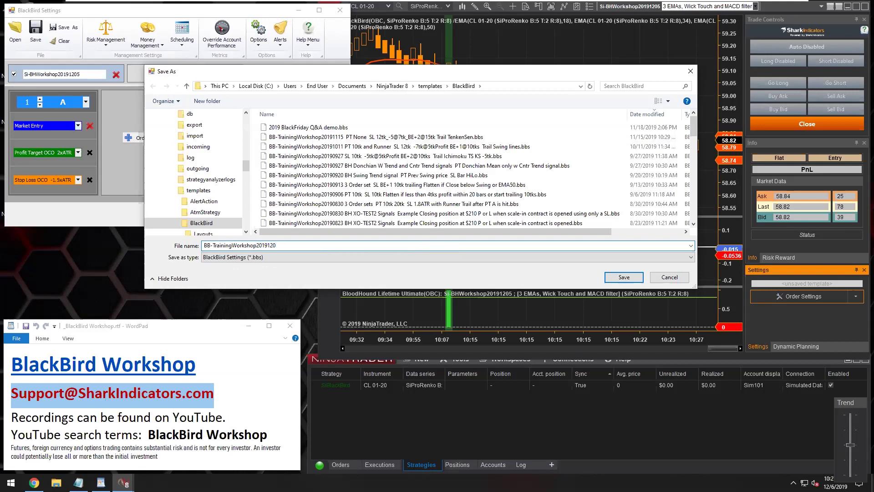
{"action": "type", "text": "6"}
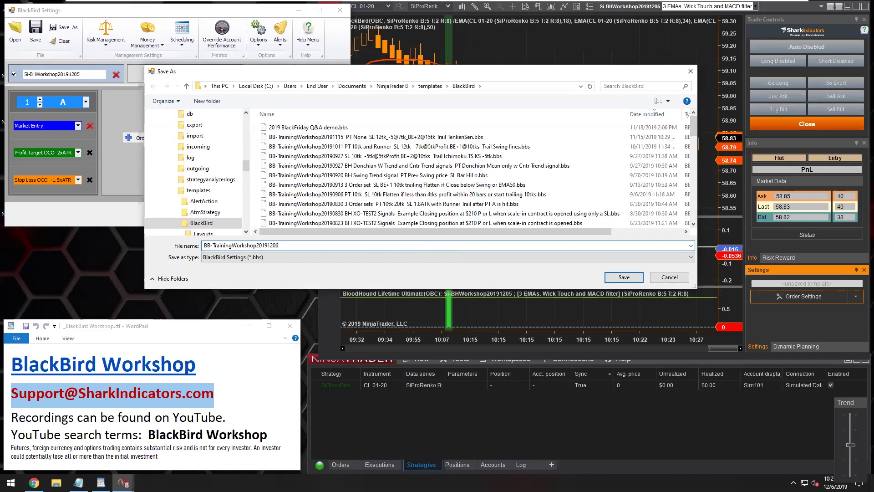
{"action": "type", "text": " BH20191202"}
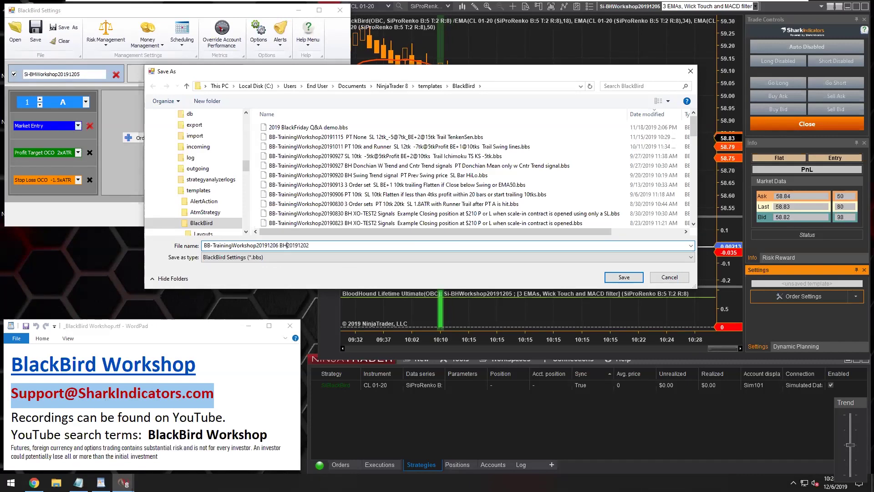
{"action": "type", "text": "workshop"}
{"action": "key", "text": "End"}
{"action": "type", "text": "-3EMAsystem  TP 2xATR  SL 1."}
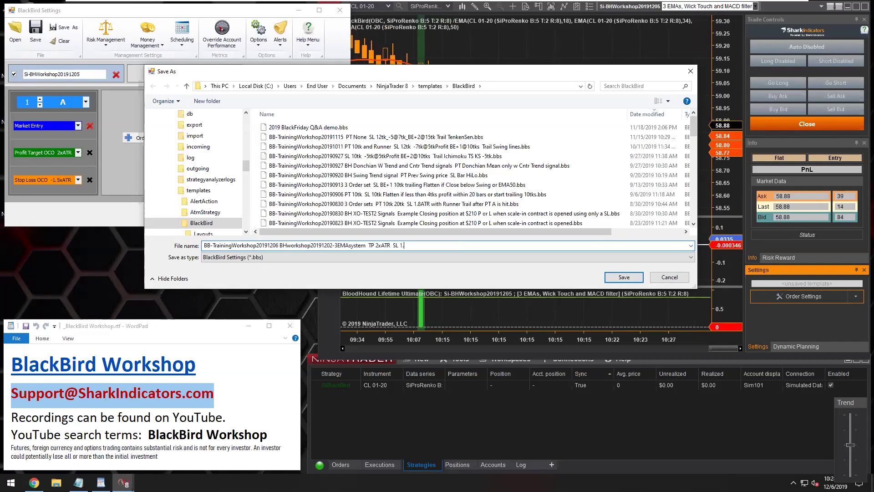
{"action": "type", "text": "5xATR trail"}
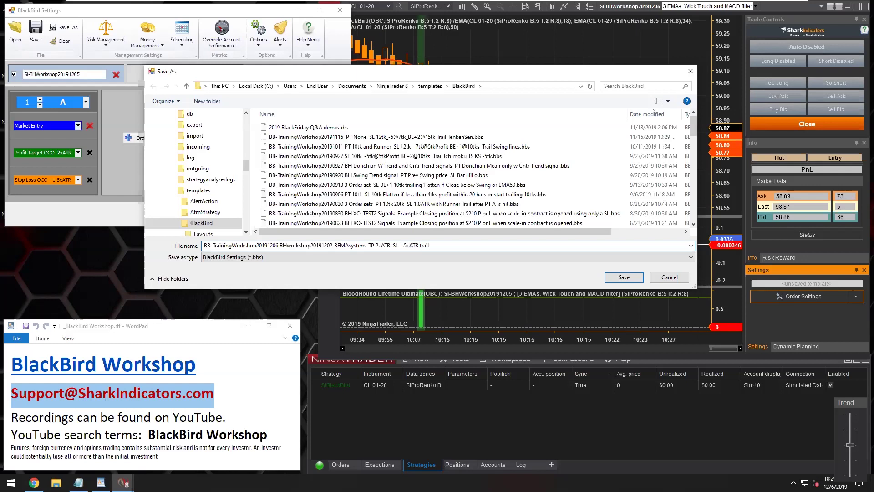
{"action": "type", "text": "ing"}
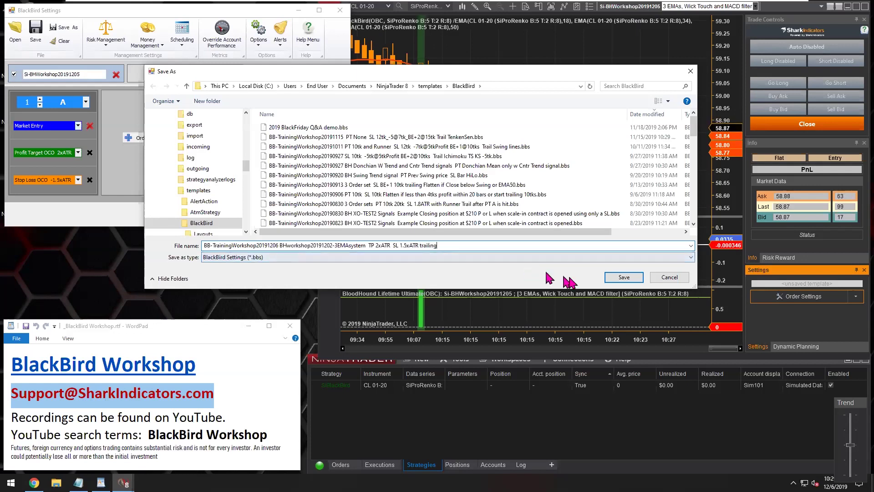
{"action": "left_click", "coordinate": [620, 278]}
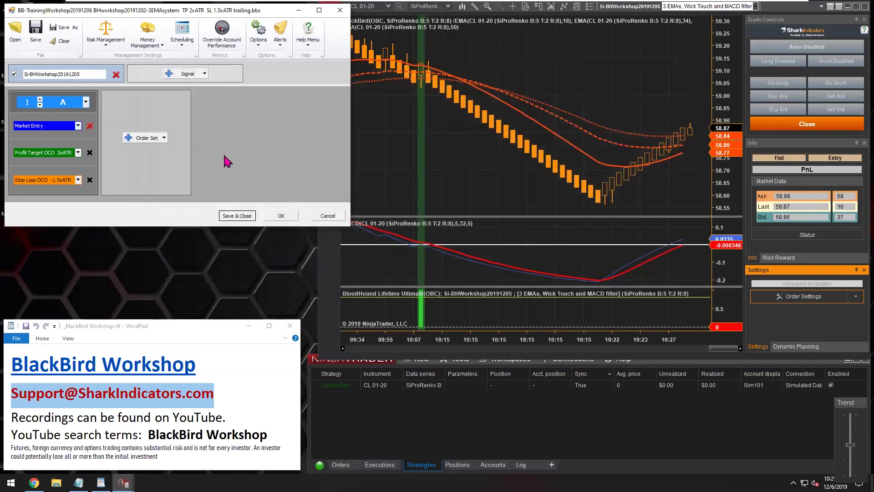
Close the BlackBird Settings window with Escape
{"action": "key", "text": "Escape"}
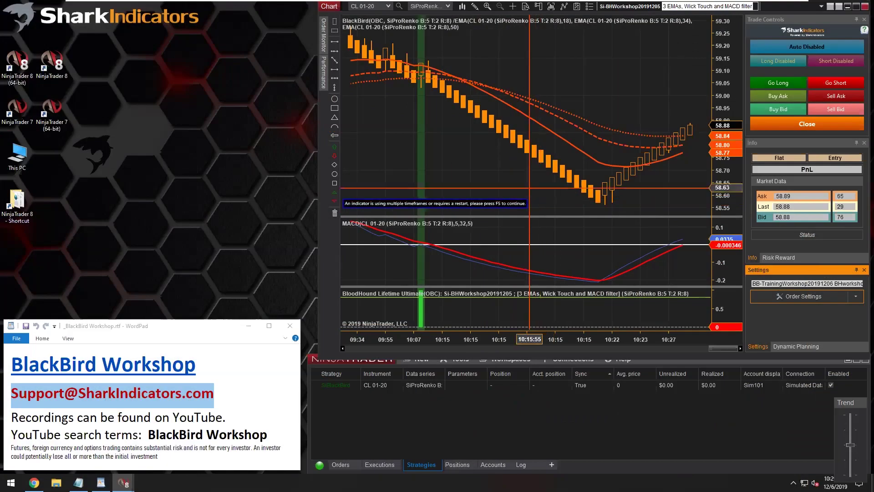
{"action": "left_click", "coordinate": [807, 301]}
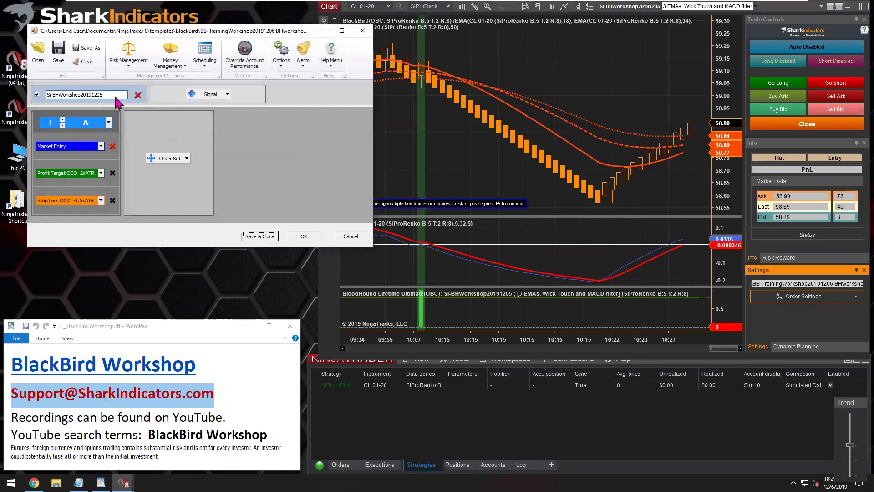
{"action": "left_click", "coordinate": [113, 95]}
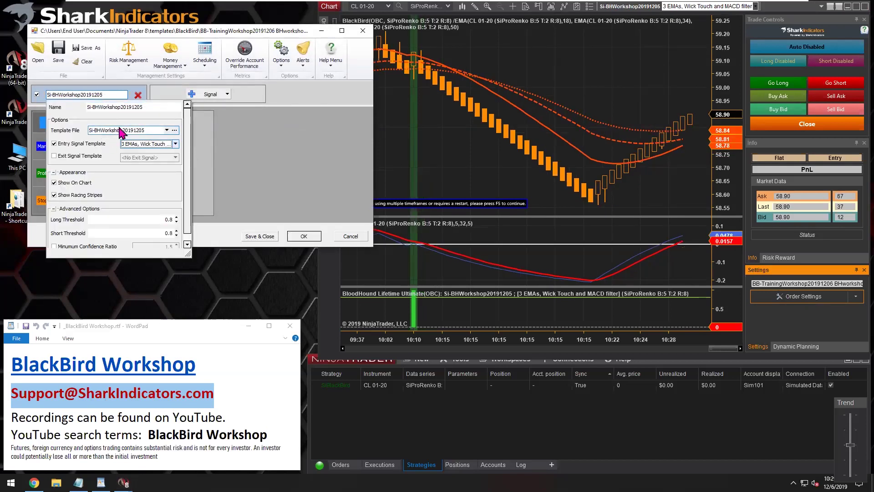
{"action": "left_click", "coordinate": [337, 218]}
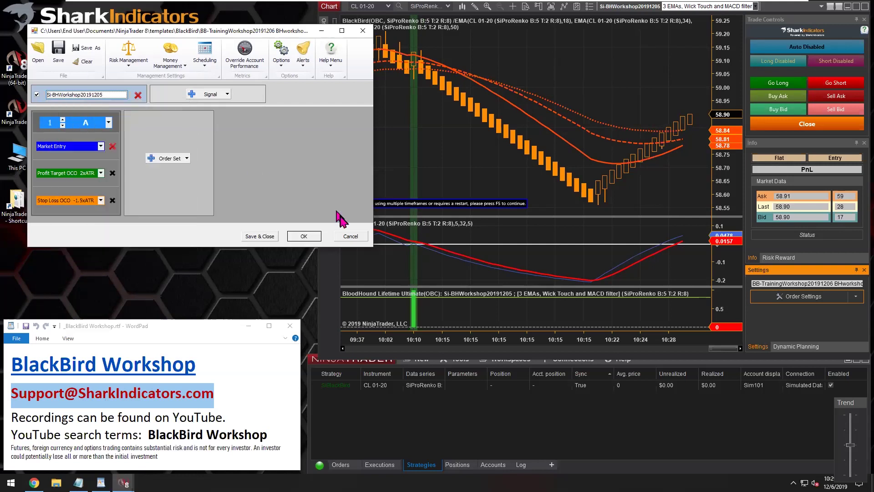
{"action": "left_click", "coordinate": [349, 235]}
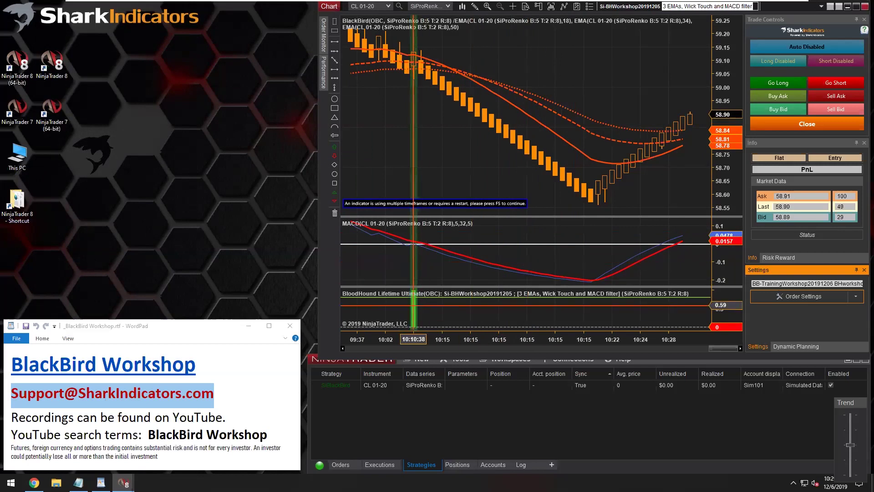
{"action": "left_click", "coordinate": [414, 305]}
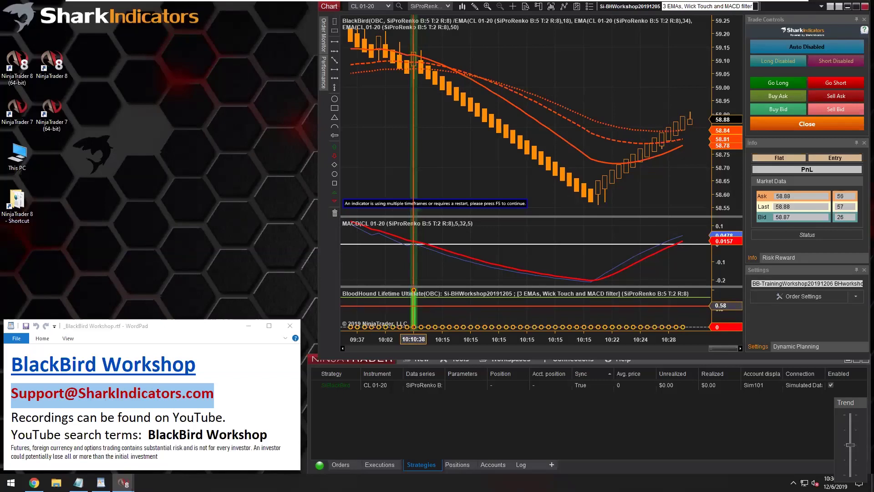
Remove BloodHound from the CL chart, then Reload NinjaScript and confirm restarting the strategy
{"action": "key", "text": "F5"}
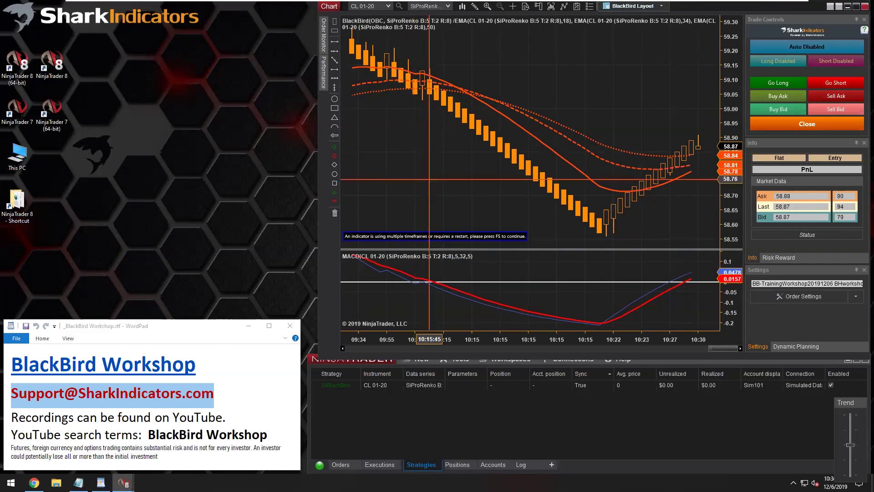
{"action": "right_click", "coordinate": [432, 165]}
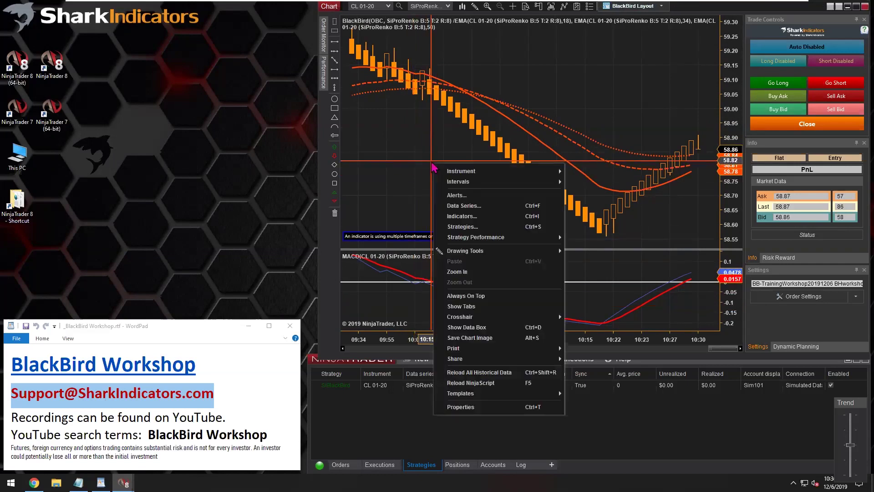
{"action": "left_click", "coordinate": [473, 375]}
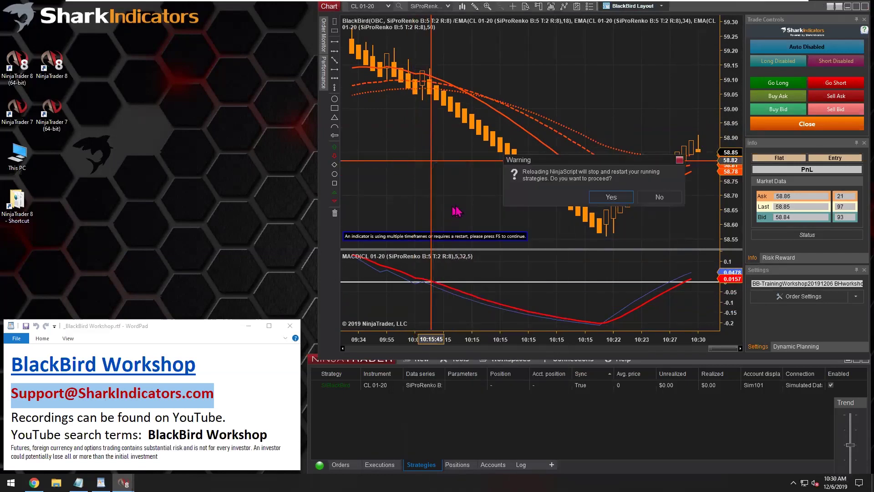
{"action": "left_click", "coordinate": [624, 199]}
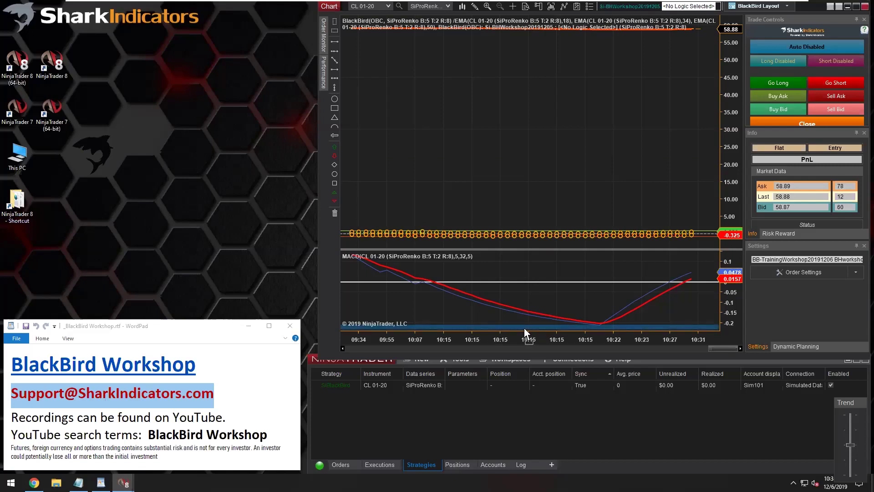
Drag the BlackBird plot into its own new panel below the MACD
{"action": "left_click_drag", "start_coordinate": [526, 328], "coordinate": [526, 328]}
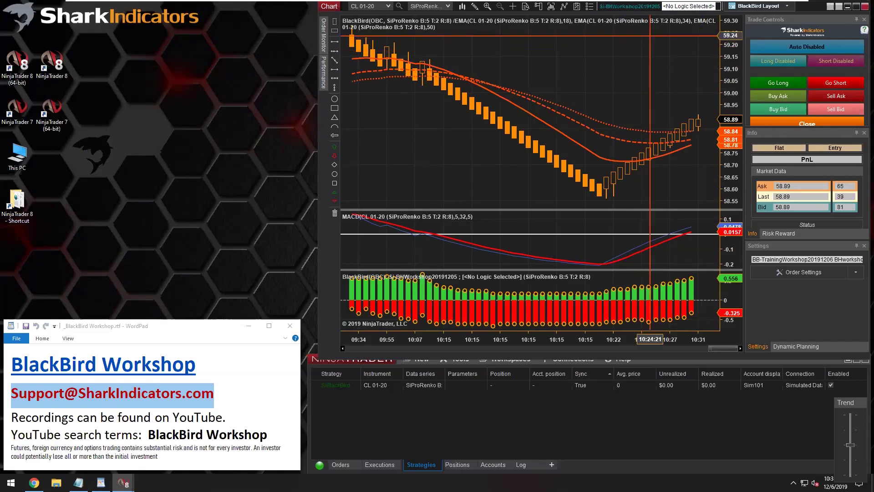
{"action": "left_click", "coordinate": [718, 7]}
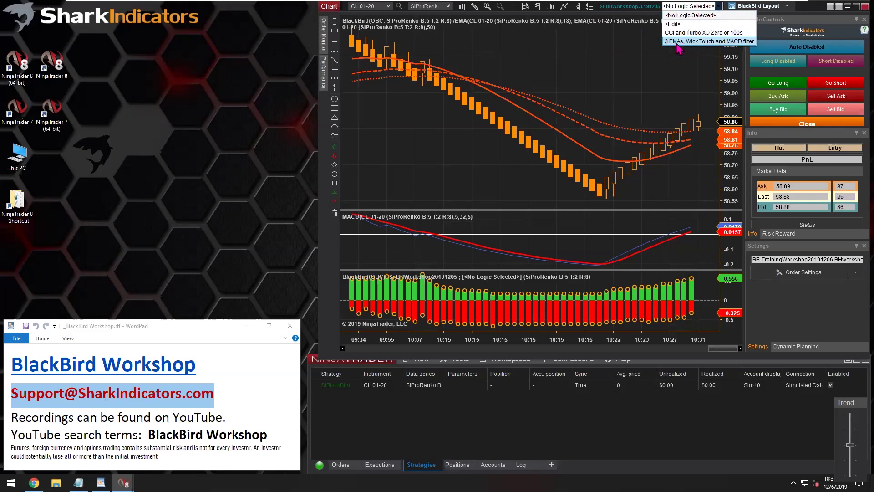
Choose the 3 EMAs, Wick Touch and MACD filter logic and enable auto trading
{"action": "left_click", "coordinate": [701, 43]}
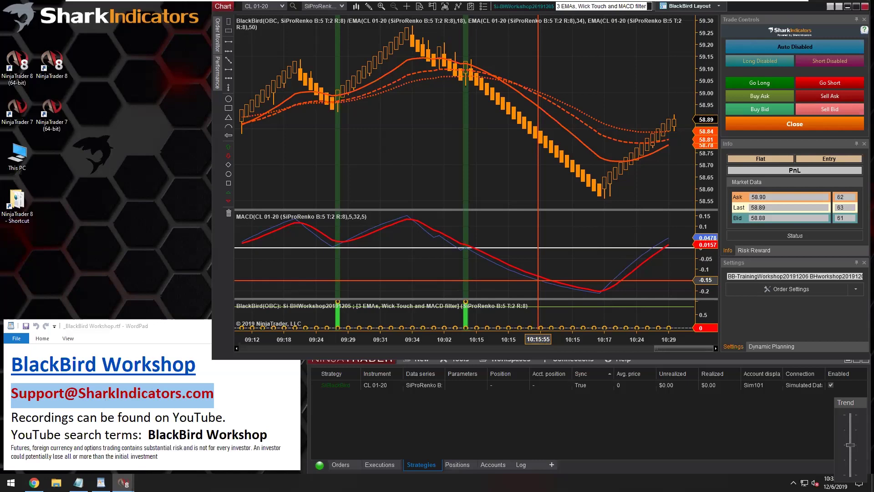
{"action": "left_click", "coordinate": [780, 53]}
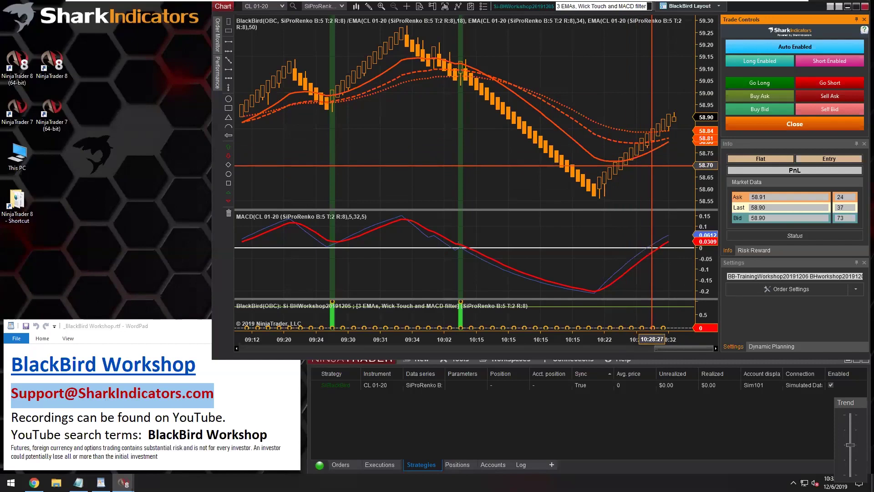
Identify the dotted 50 EMA and solid 18 EMA lines on the CL chart
{"action": "left_click", "coordinate": [599, 124]}
{"action": "left_click", "coordinate": [598, 159]}
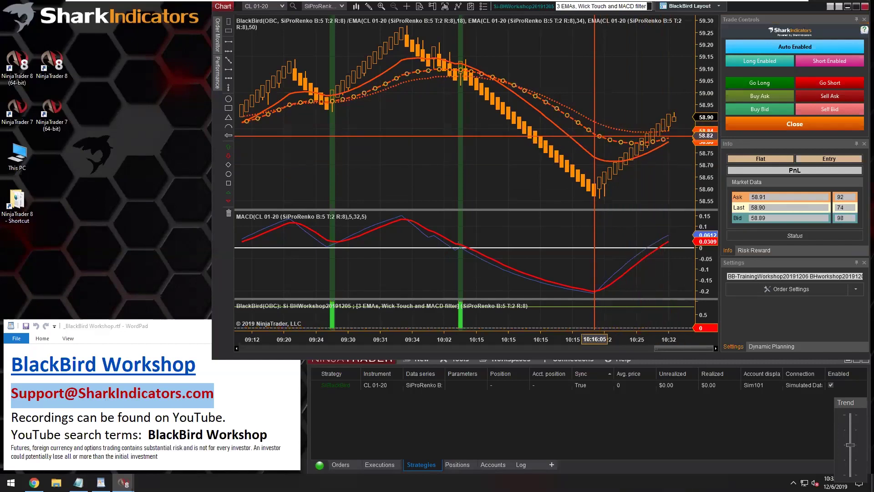
{"action": "left_click", "coordinate": [851, 446]}
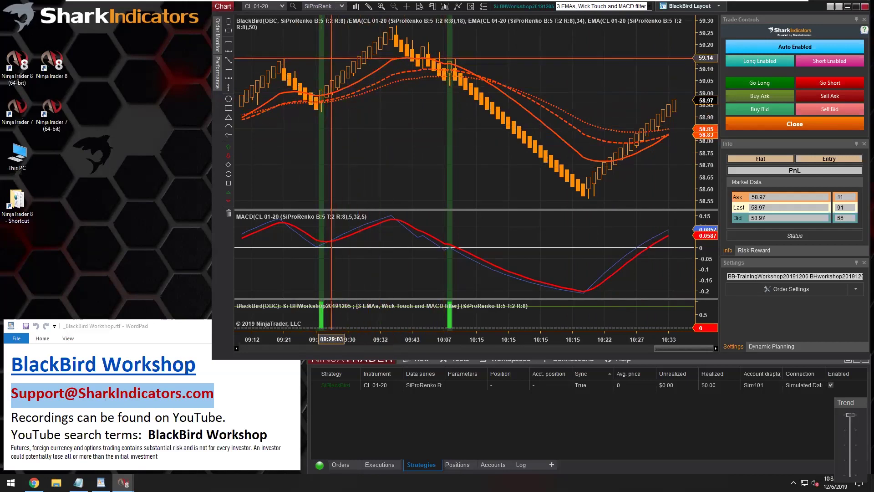
{"action": "left_click", "coordinate": [370, 68]}
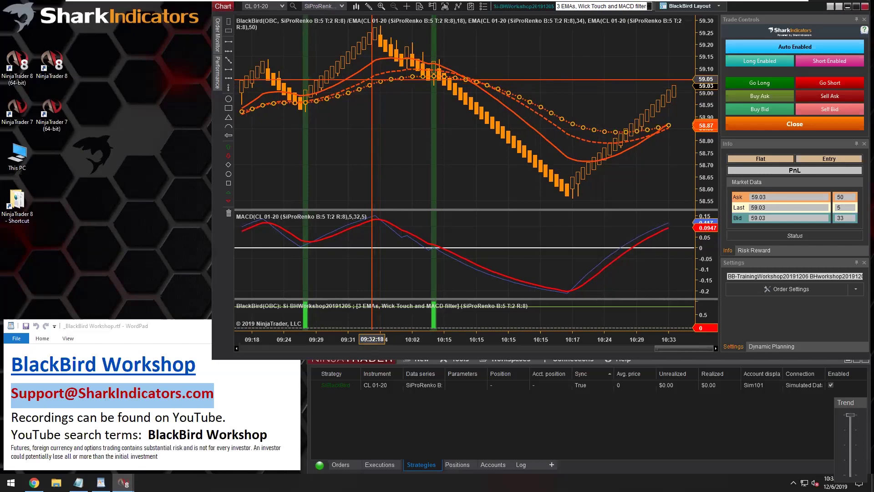
{"action": "left_click", "coordinate": [371, 77]}
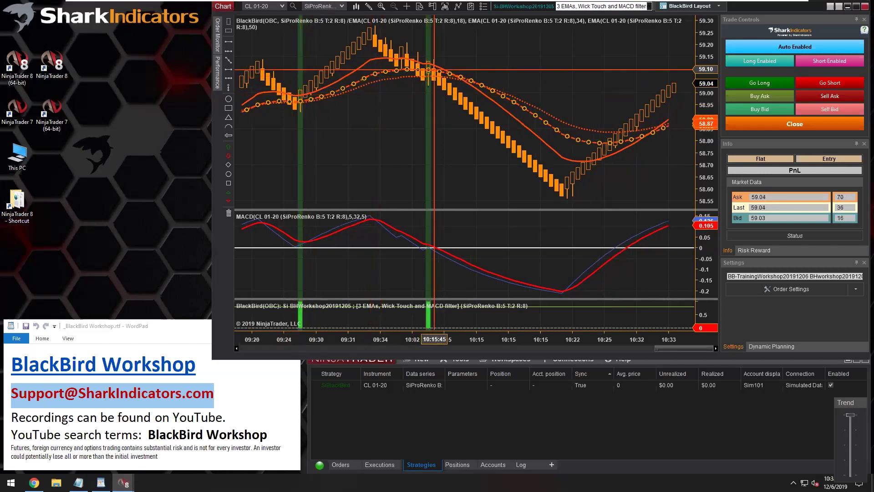
{"action": "left_click", "coordinate": [361, 98]}
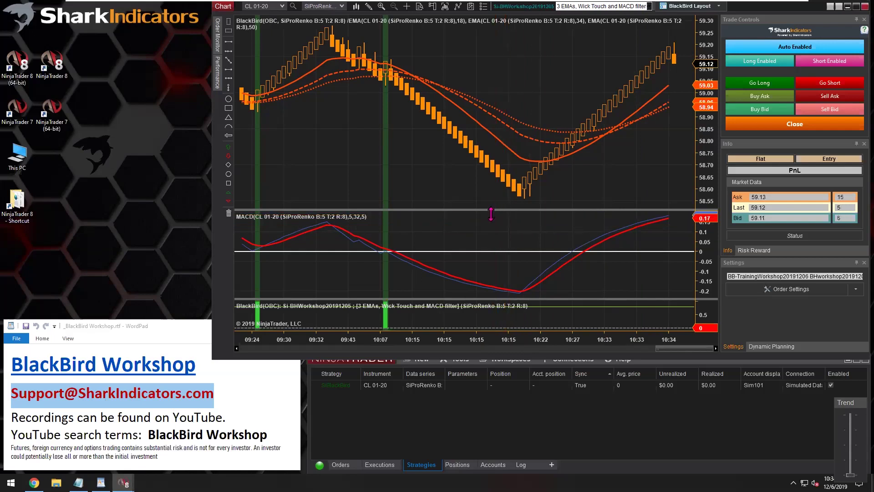
Draw horizontal lines at 0.1 and -0.1 on the MACD, then drag the Trend slider upward
{"action": "left_click", "coordinate": [522, 232]}
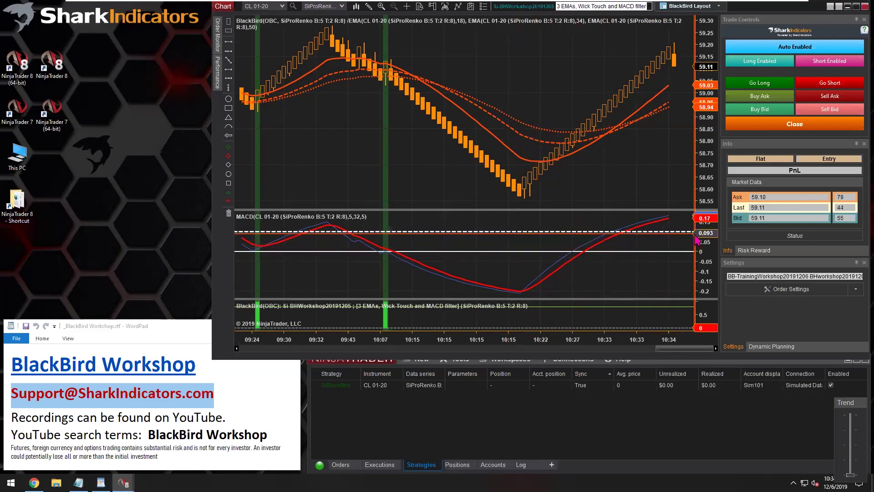
{"action": "left_click", "coordinate": [652, 271]}
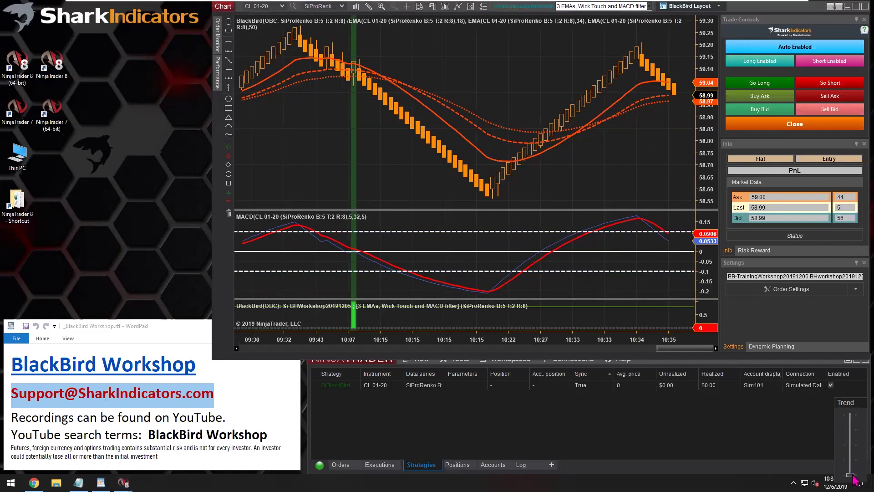
{"action": "left_click_drag", "start_coordinate": [853, 475], "coordinate": [853, 460]}
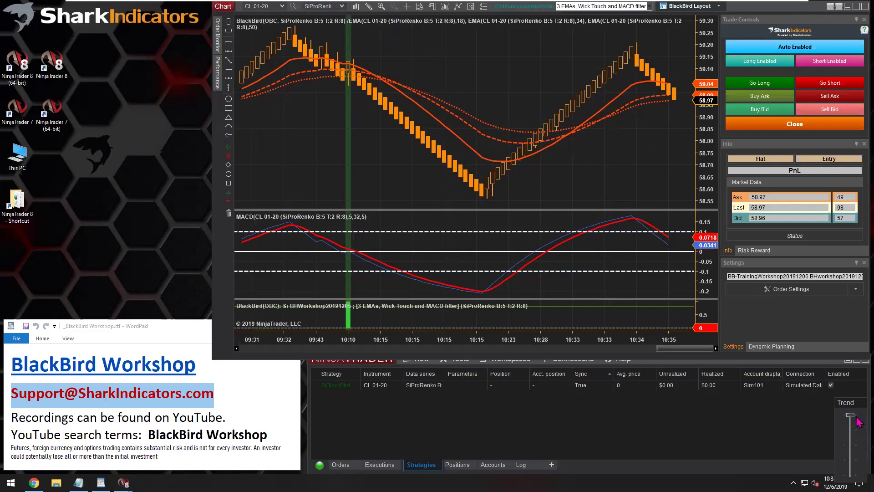